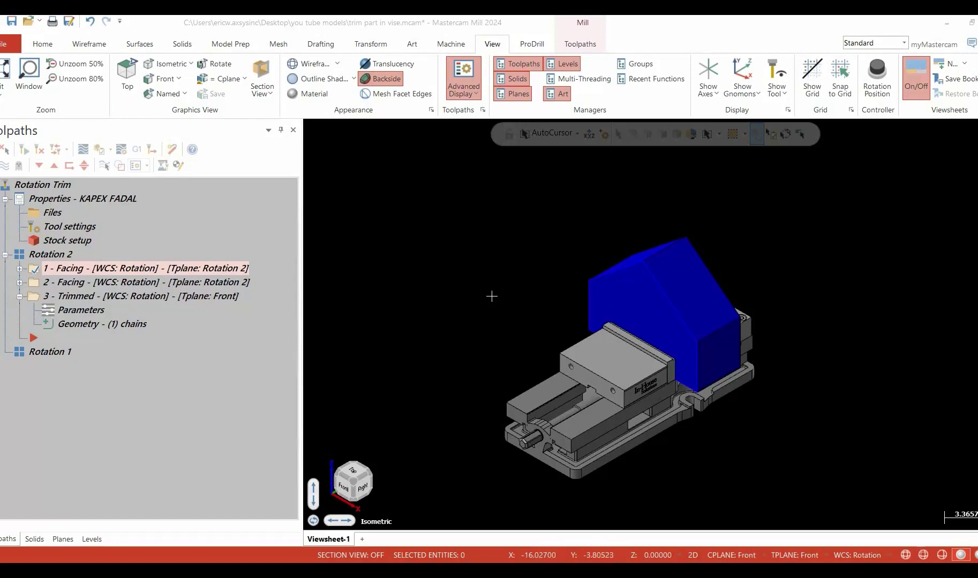
Step: Switch to the Front view and toggle toolpath display so operation 2 Facing's path shows
{"action": "right_click", "coordinate": [468, 266]}
{"action": "left_click", "coordinate": [515, 356]}
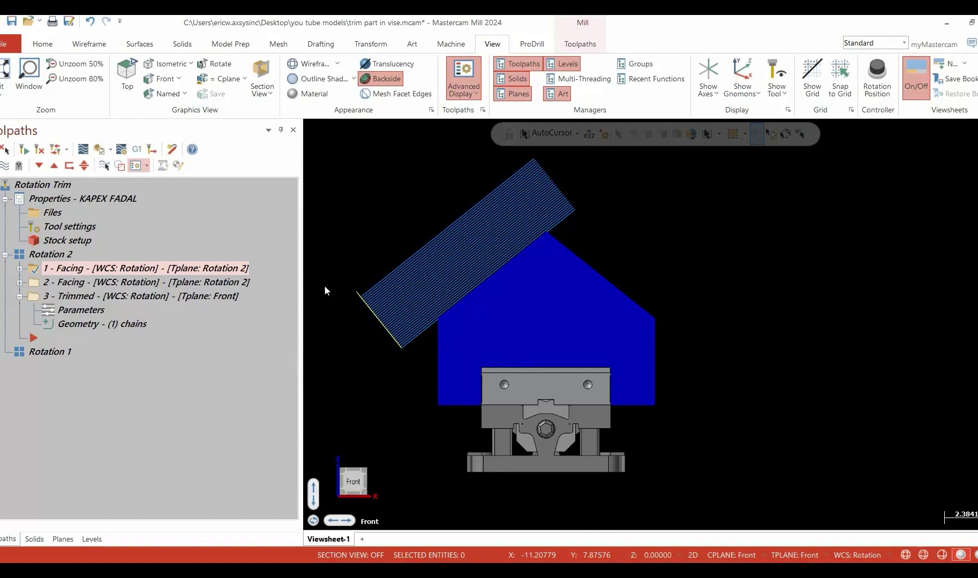
{"action": "left_click", "coordinate": [7, 167]}
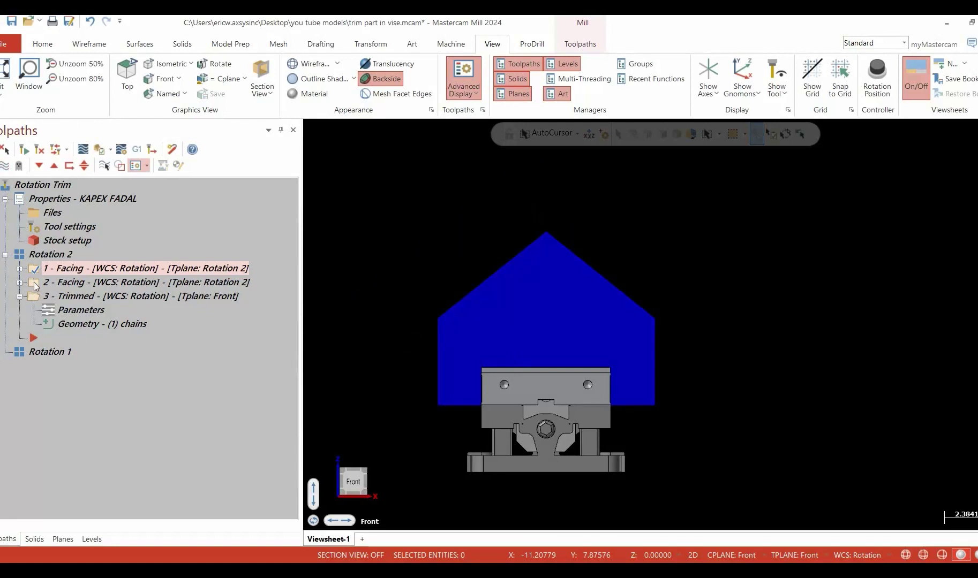
{"action": "left_click", "coordinate": [35, 285]}
{"action": "left_click", "coordinate": [7, 166]}
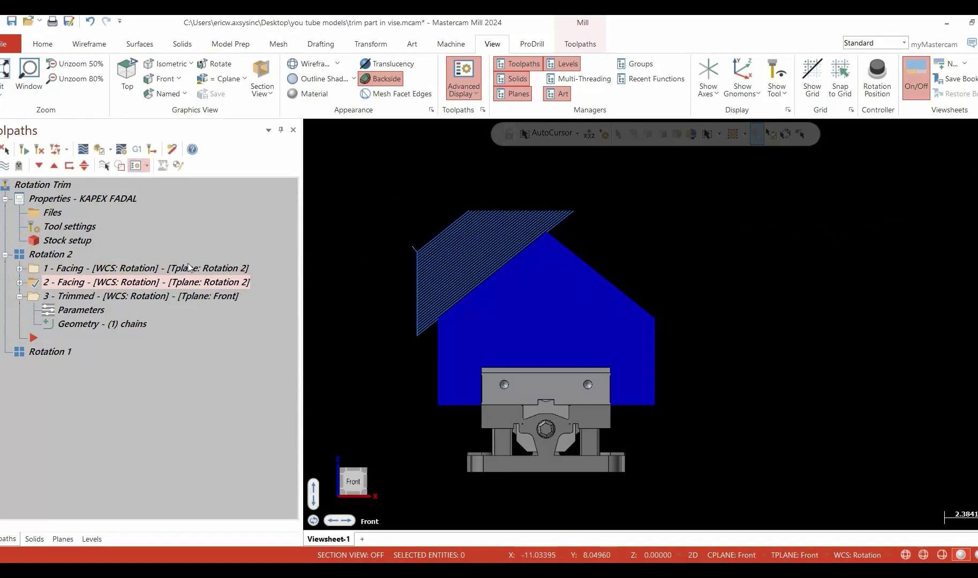
Step: Backplot operation 1 Facing and play its tool motion along the 45° path
{"action": "left_click", "coordinate": [32, 273]}
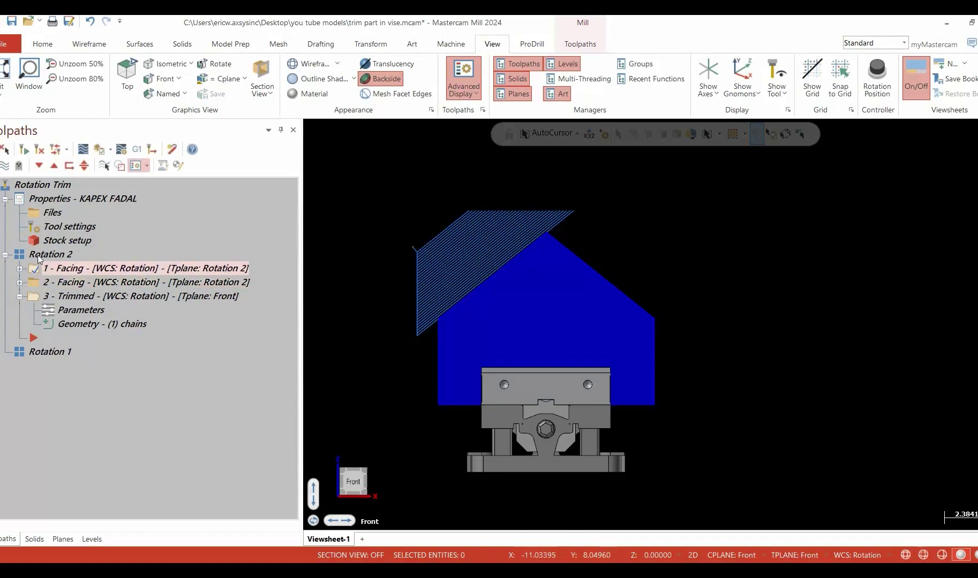
{"action": "left_click", "coordinate": [82, 149]}
{"action": "left_click", "coordinate": [309, 126]}
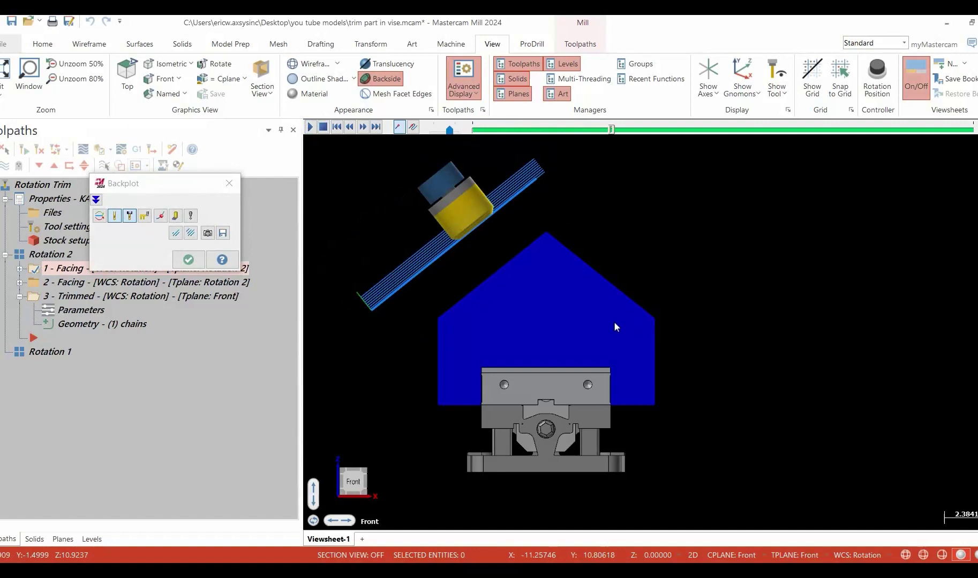
Step: Close operation 1's backplot, then backplot and play operation 2 Facing before closing it
{"action": "left_click", "coordinate": [188, 260]}
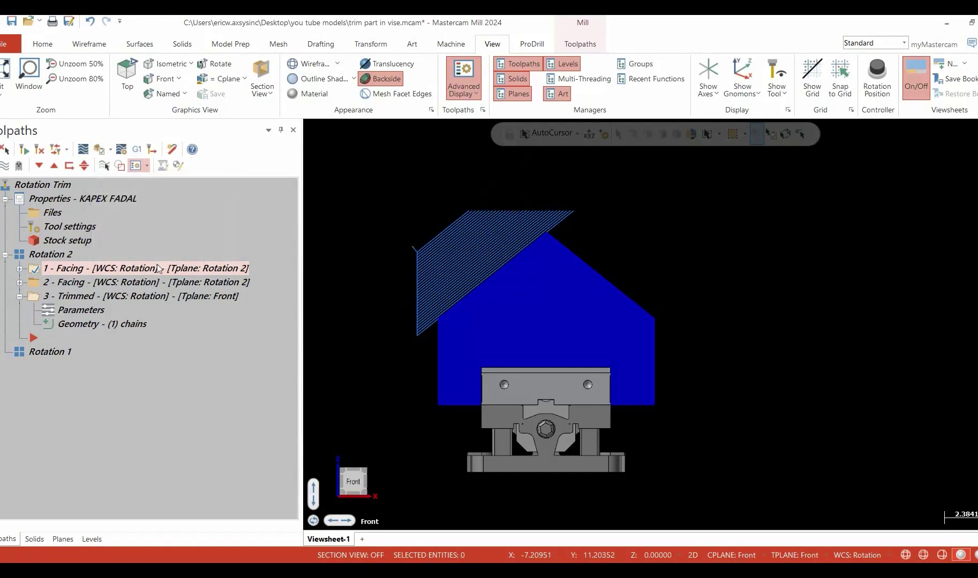
{"action": "left_click", "coordinate": [39, 286]}
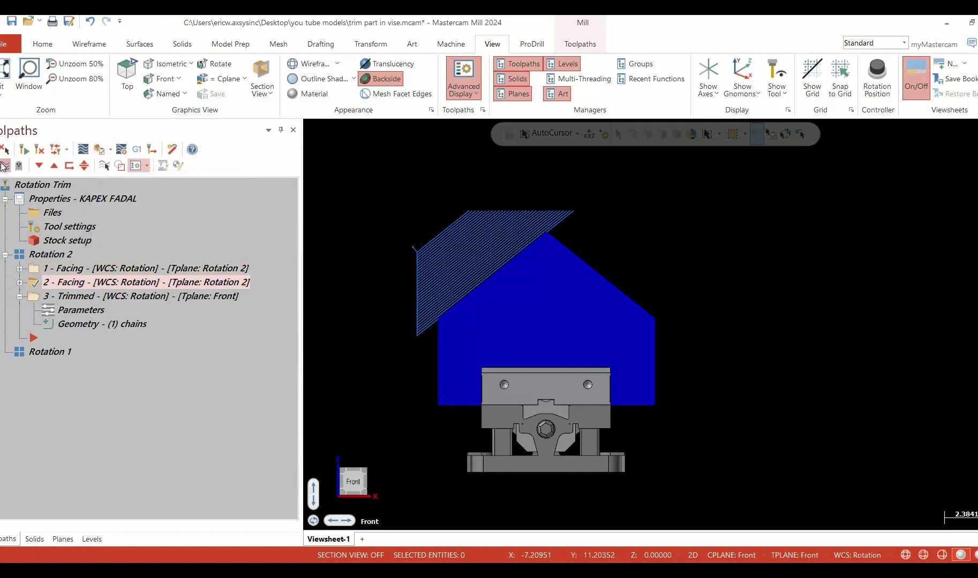
{"action": "left_click", "coordinate": [83, 149]}
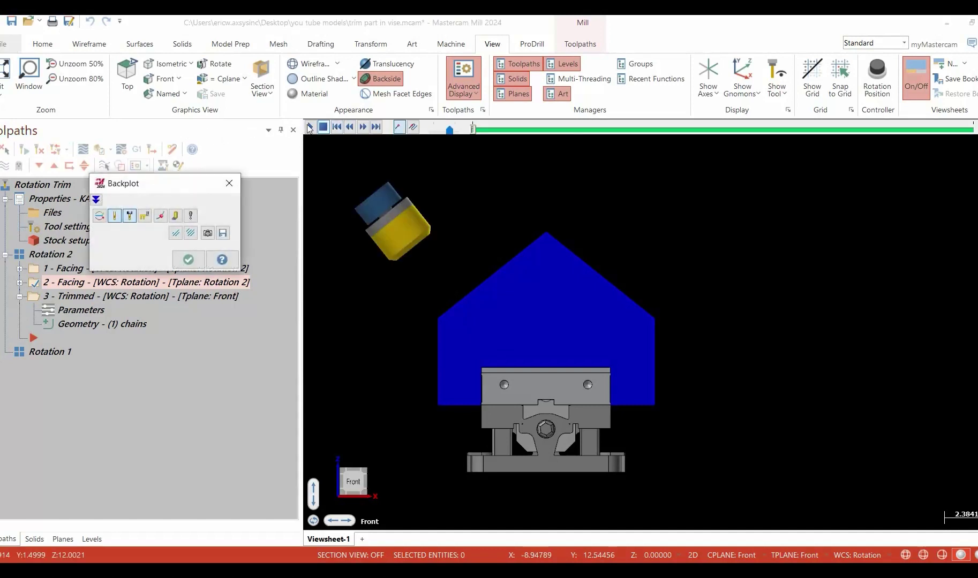
{"action": "left_click", "coordinate": [309, 127]}
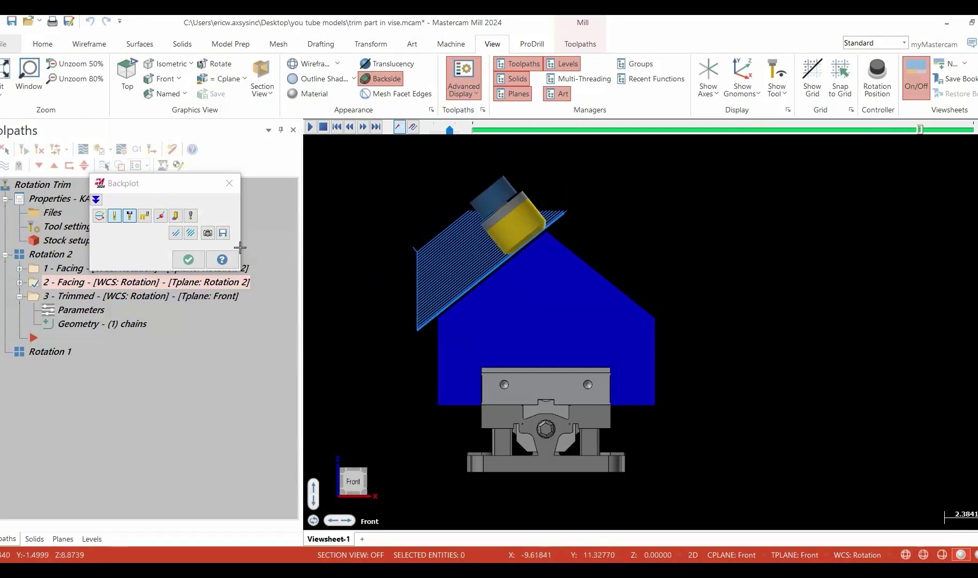
{"action": "left_click", "coordinate": [189, 259]}
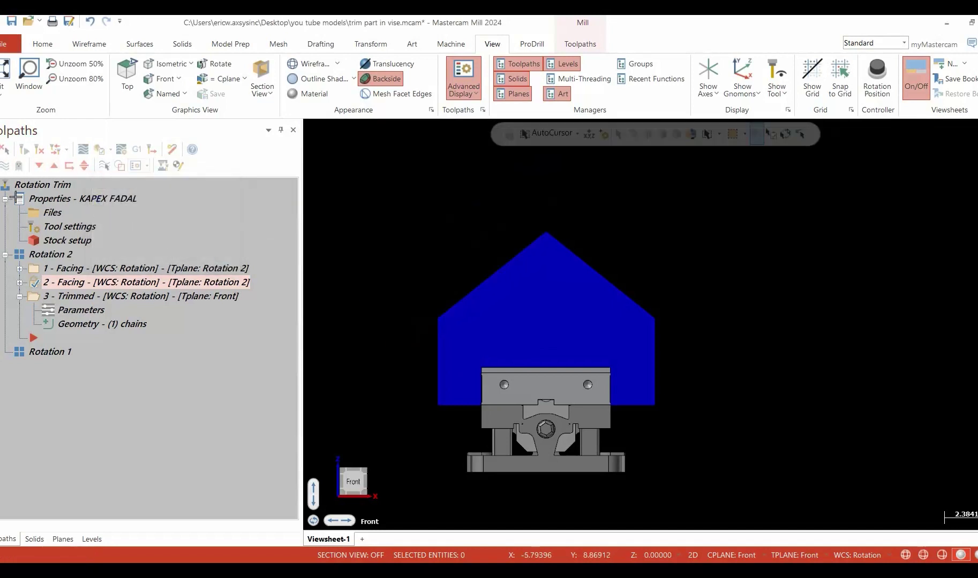
{"action": "left_click", "coordinate": [81, 311]}
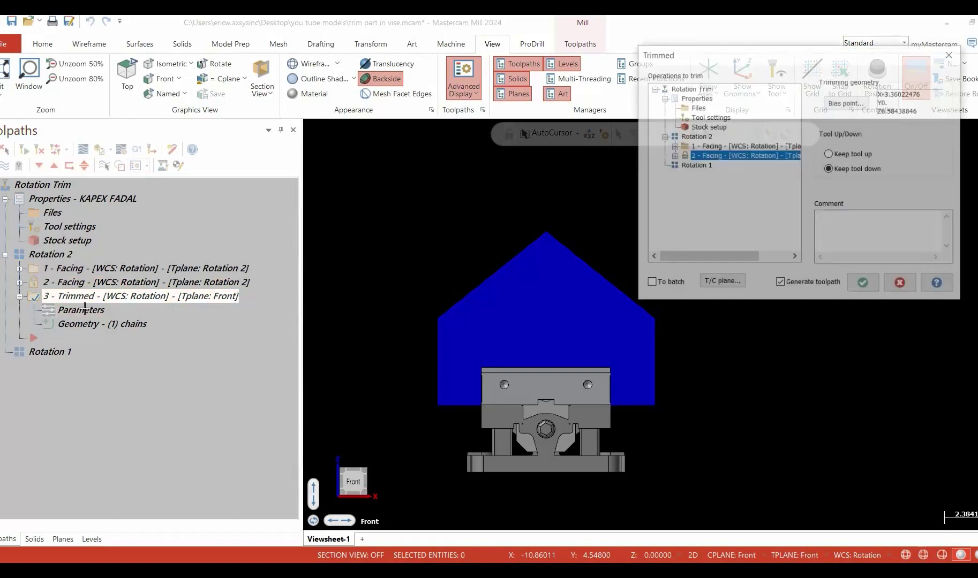
{"action": "left_click_drag", "start_coordinate": [796, 58], "coordinate": [778, 123]}
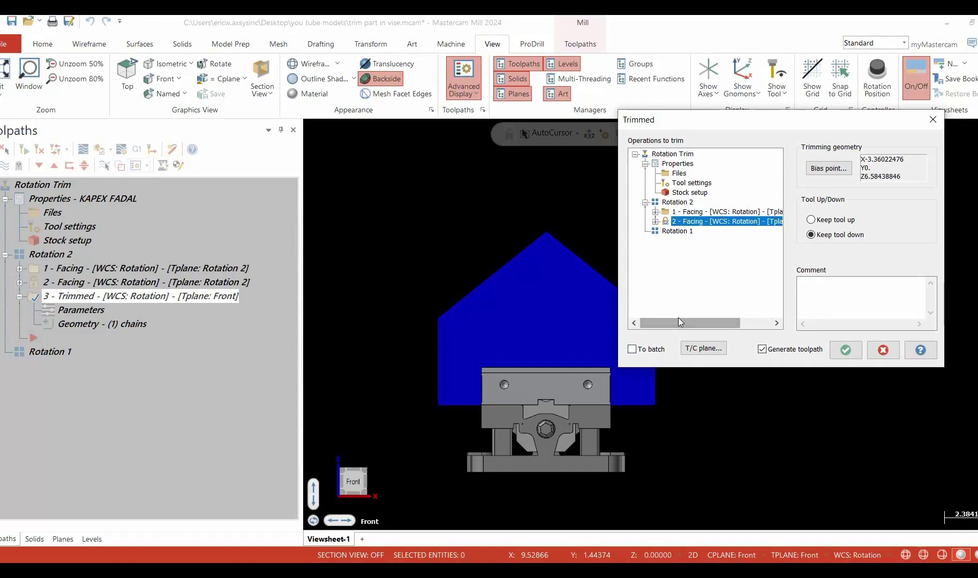
{"action": "left_click", "coordinate": [880, 351]}
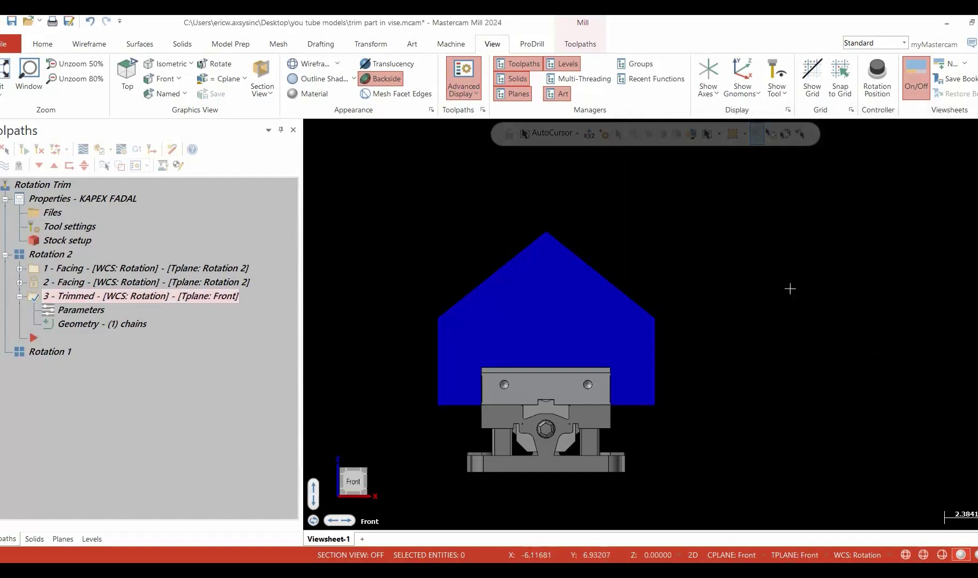
Step: Show the part in isometric and place the insert arrow under Rotation 1
{"action": "right_click", "coordinate": [689, 221]}
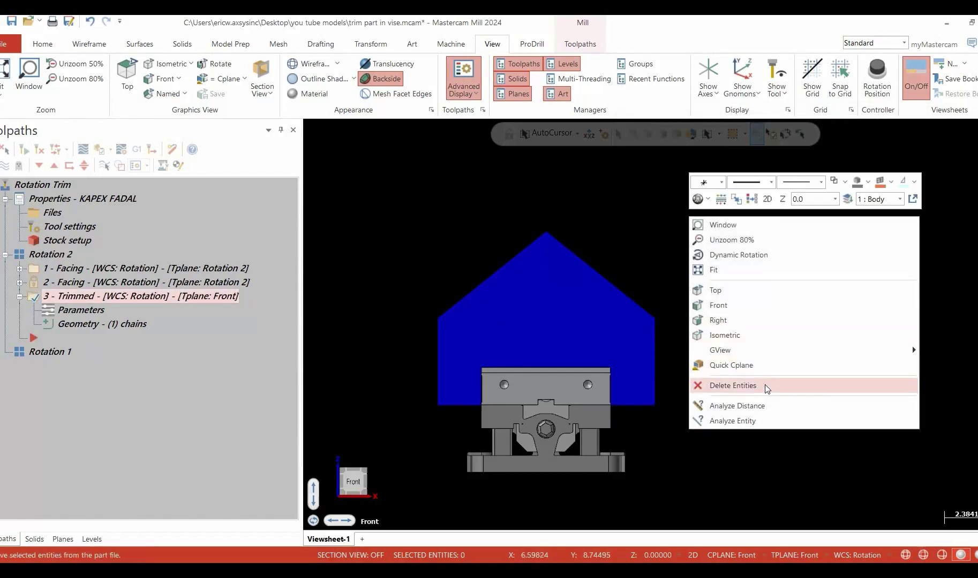
{"action": "left_click", "coordinate": [756, 336]}
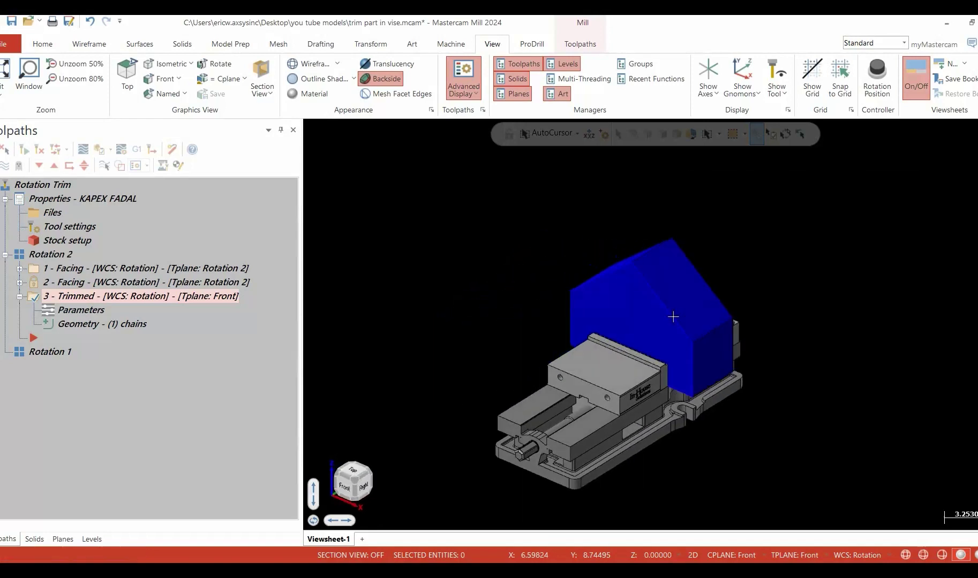
{"action": "left_click", "coordinate": [40, 161]}
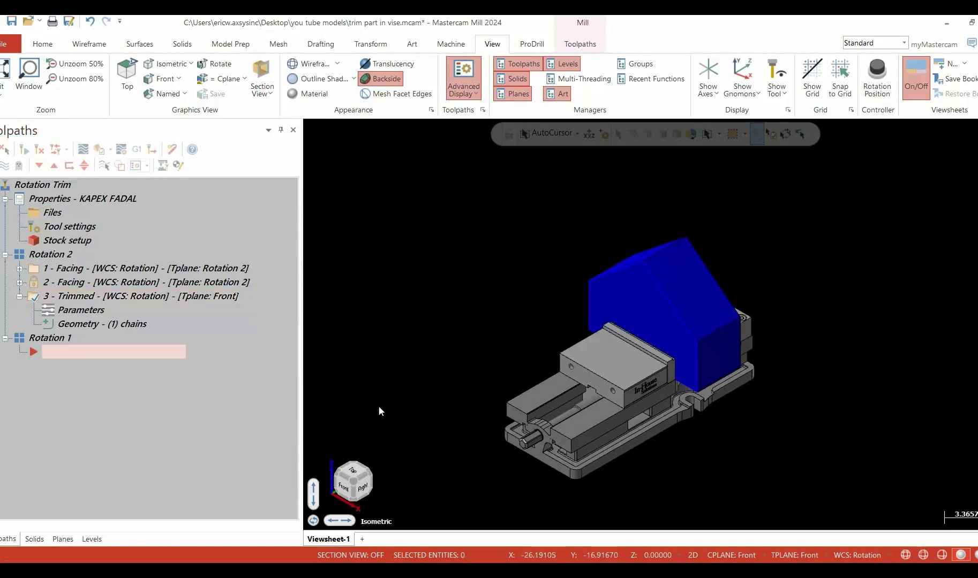
Step: Make Rotation 1 the construction and tool plane in the Planes manager
{"action": "left_click", "coordinate": [63, 540]}
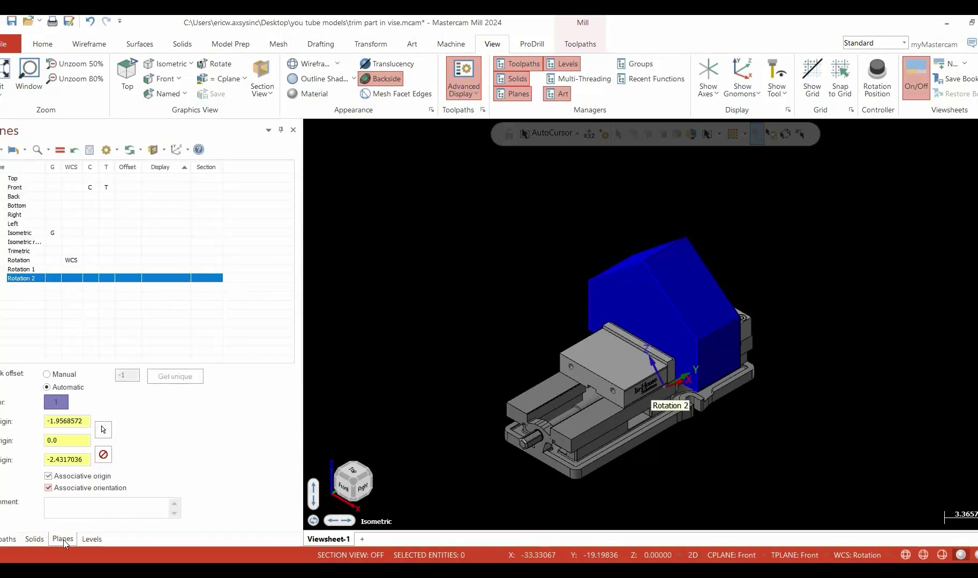
{"action": "left_click", "coordinate": [3, 270]}
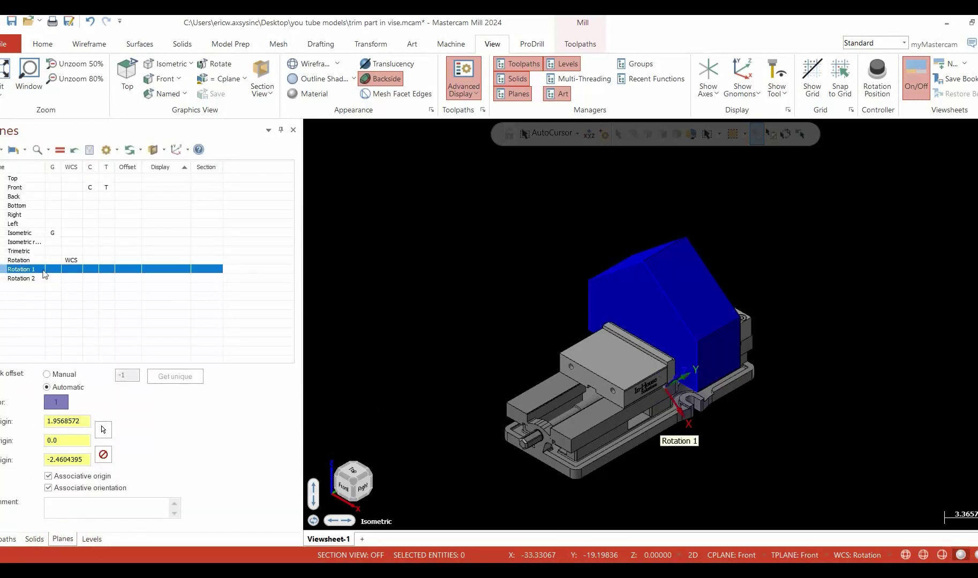
{"action": "left_click", "coordinate": [90, 270]}
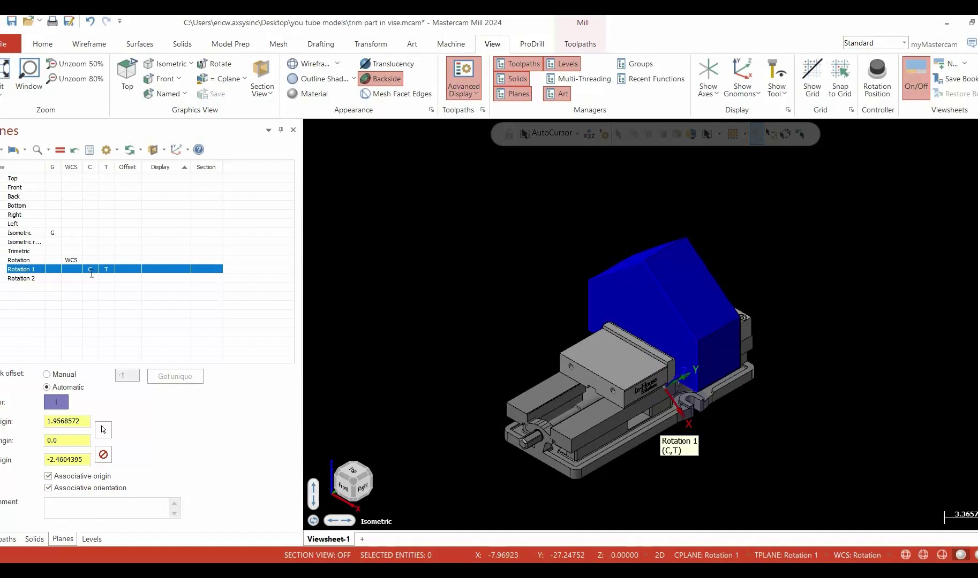
{"action": "left_click", "coordinate": [15, 538]}
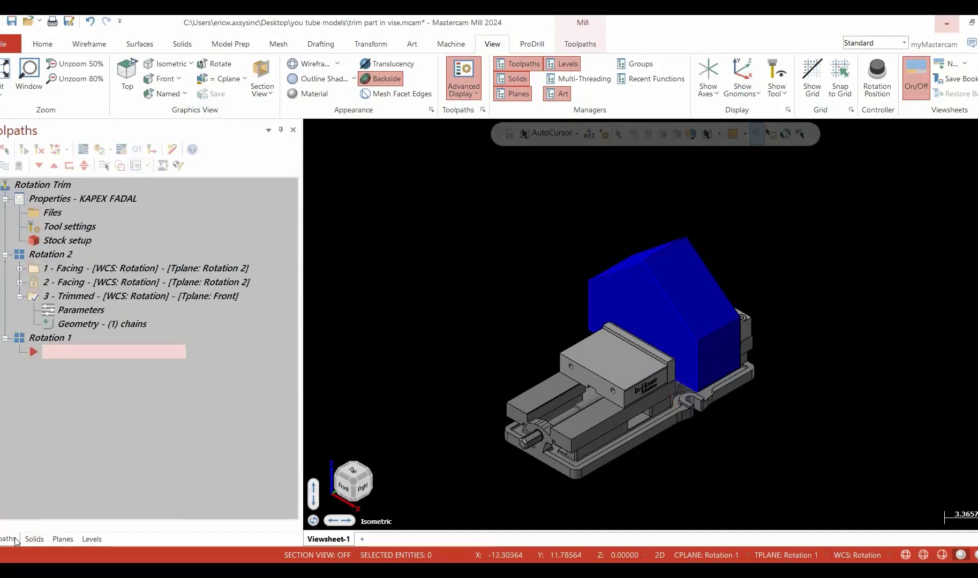
Step: Start a Facing toolpath under Rotation 1 with the sloped 45° top face chained
{"action": "left_click", "coordinate": [588, 43]}
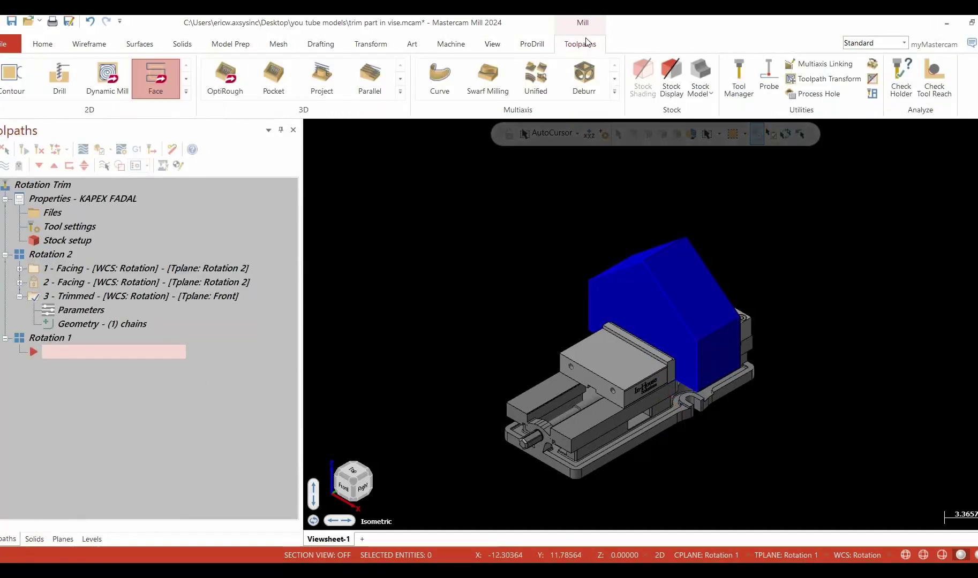
{"action": "left_click", "coordinate": [155, 77]}
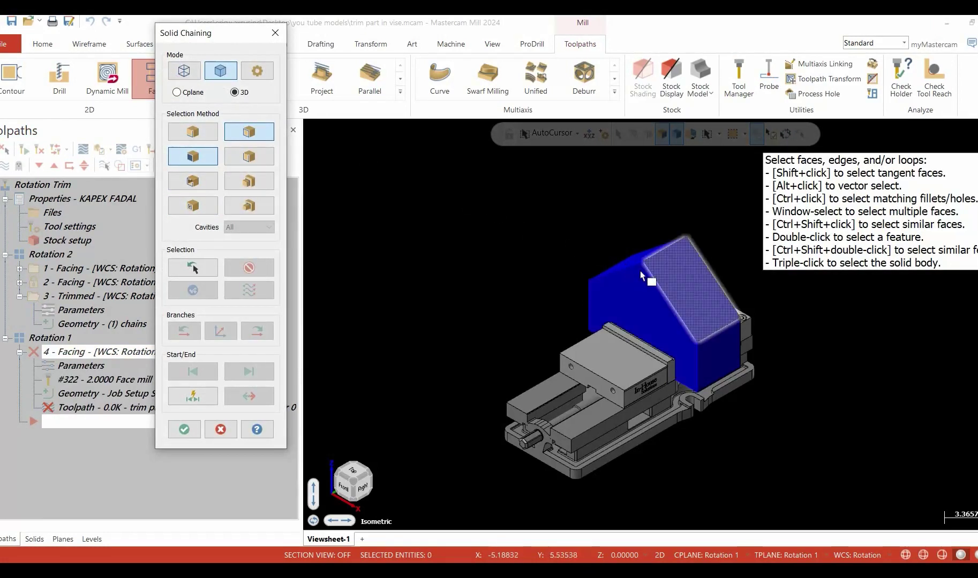
{"action": "left_click", "coordinate": [684, 292]}
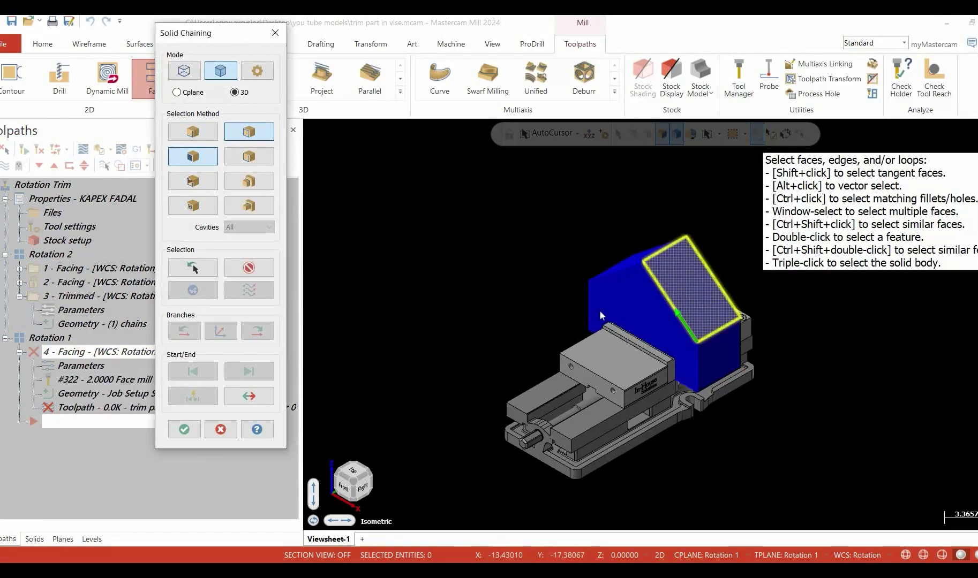
{"action": "left_click", "coordinate": [184, 430]}
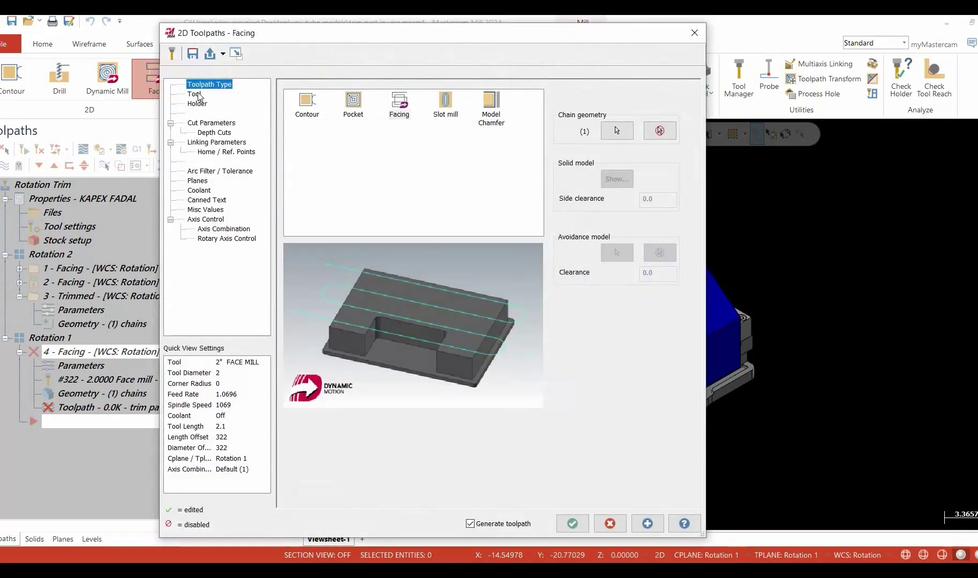
Step: Set the face mill's feed per tooth to 0.011 and plunge rate to 20
{"action": "left_click", "coordinate": [195, 94]}
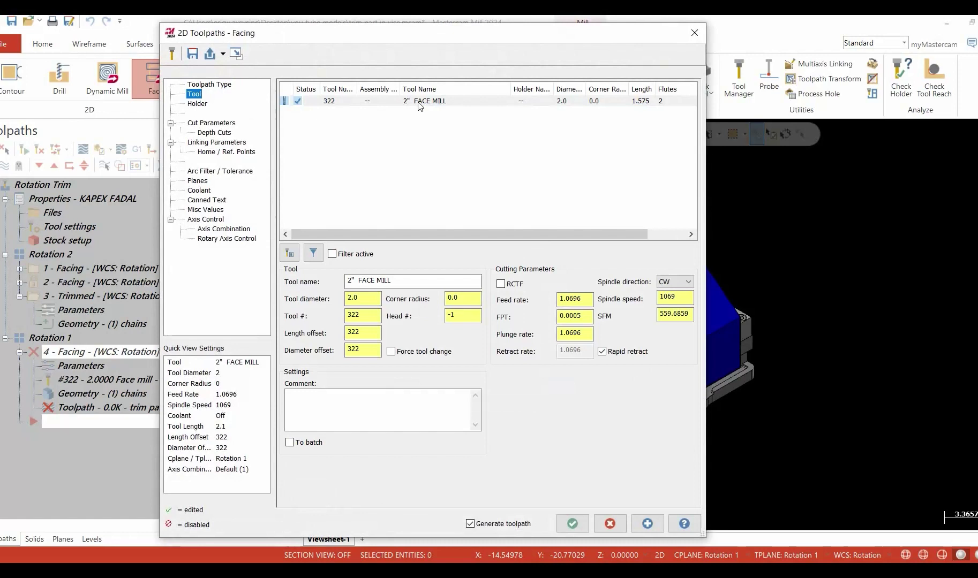
{"action": "double_click", "coordinate": [573, 315]}
{"action": "type", "text": ".011"}
{"action": "key", "text": "Return"}
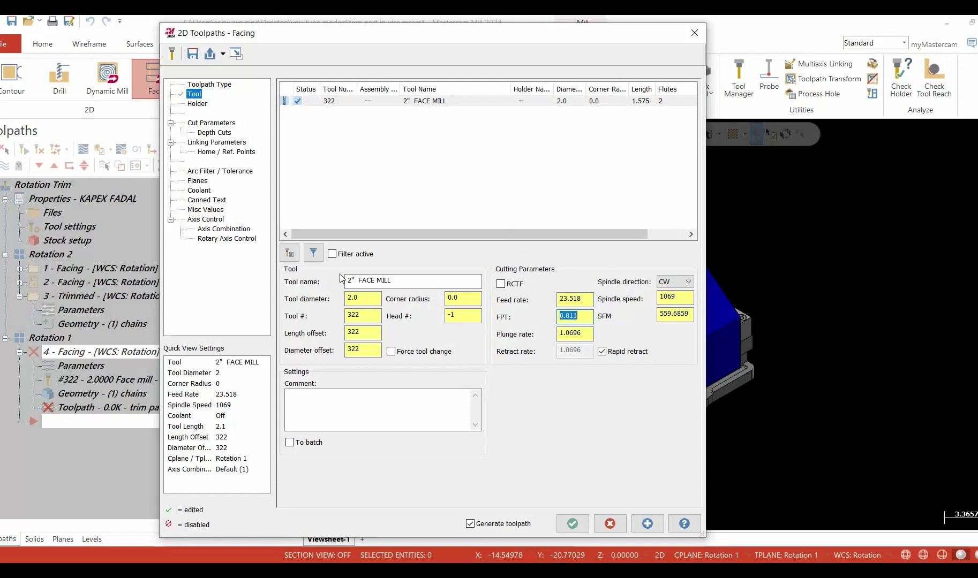
{"action": "double_click", "coordinate": [592, 332]}
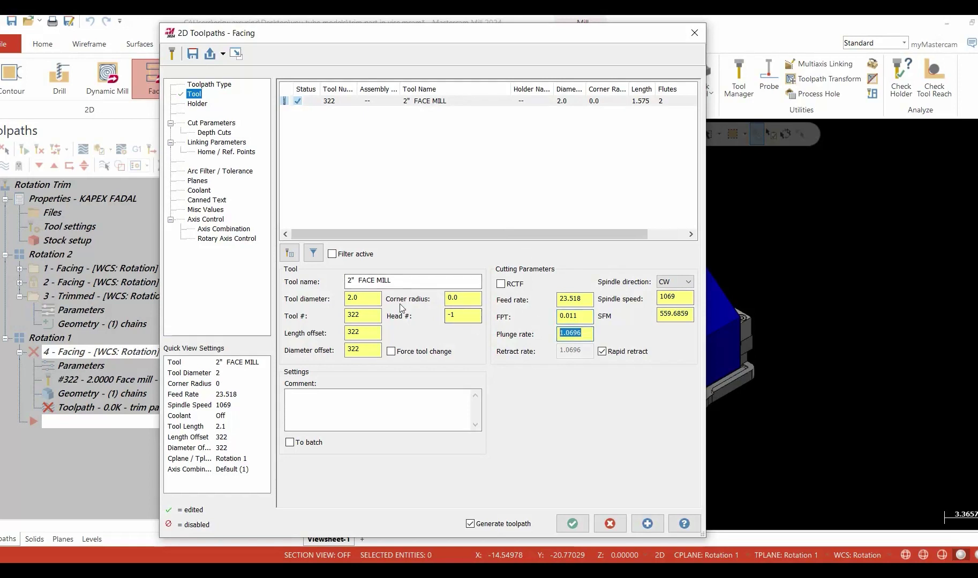
{"action": "type", "text": "20"}
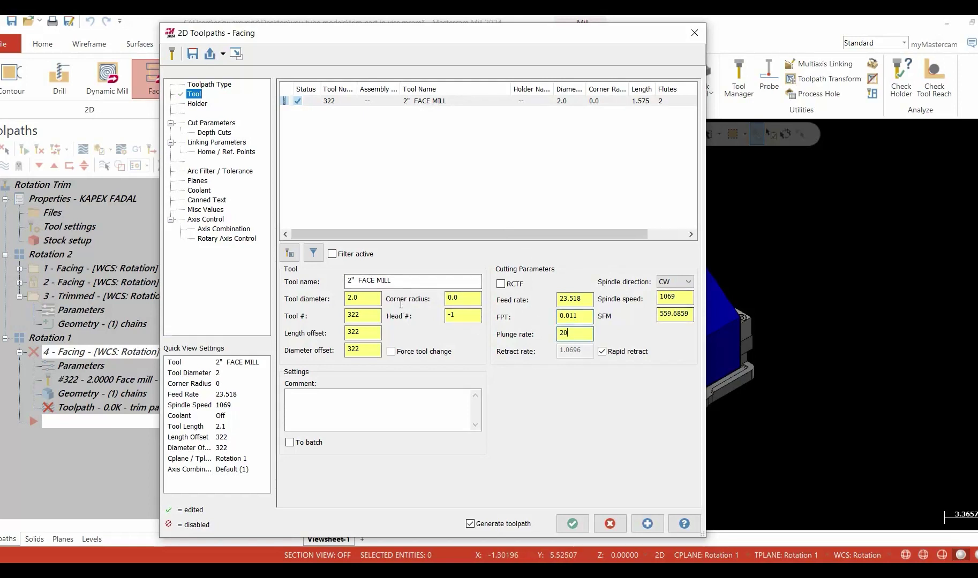
Step: Review the Cut Parameters, Depth Cuts (0.1 rough step) and Linking Parameters pages
{"action": "left_click", "coordinate": [208, 124]}
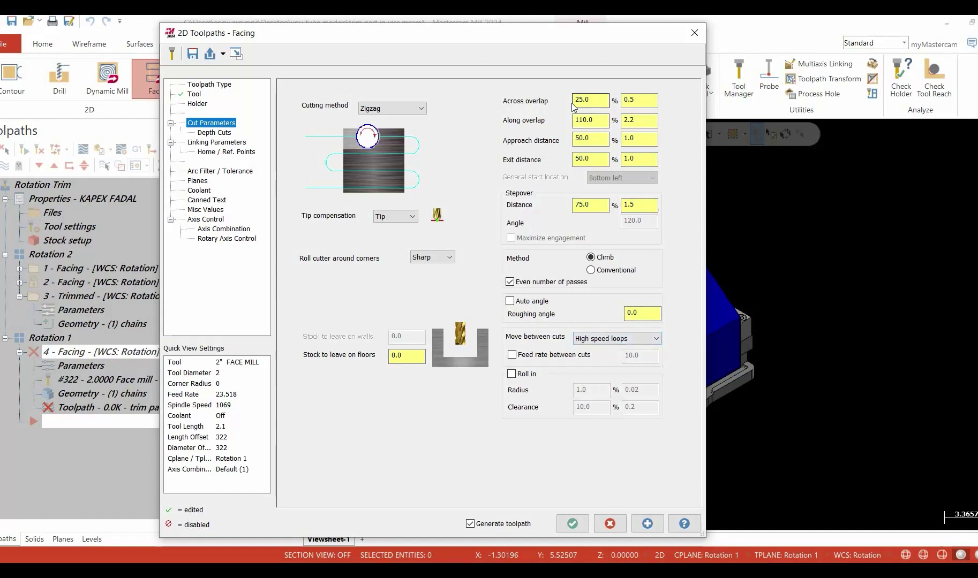
{"action": "key", "text": "Tab"}
{"action": "key", "text": "Tab"}
{"action": "key", "text": "Tab"}
{"action": "left_click", "coordinate": [213, 133]}
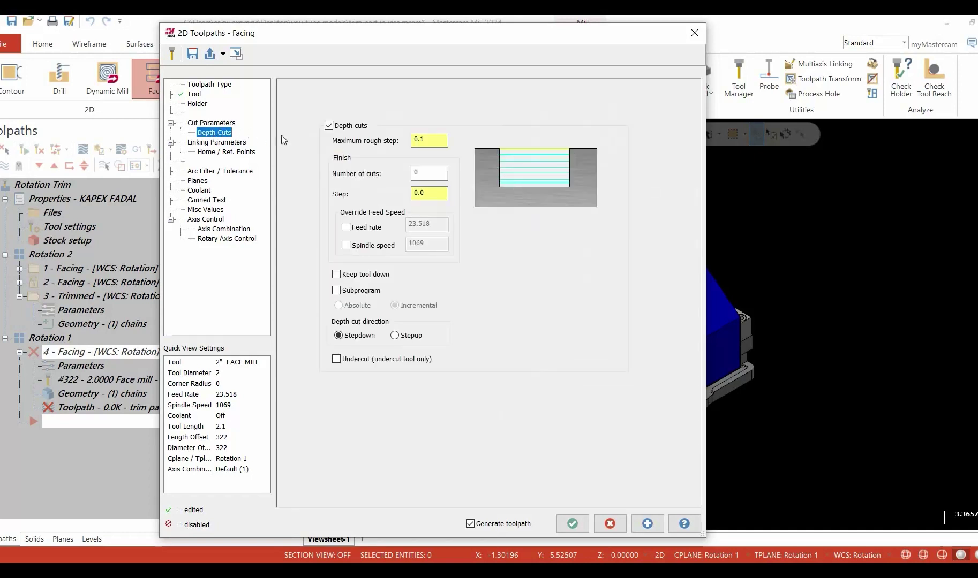
{"action": "key", "text": "Tab"}
{"action": "left_click", "coordinate": [216, 144]}
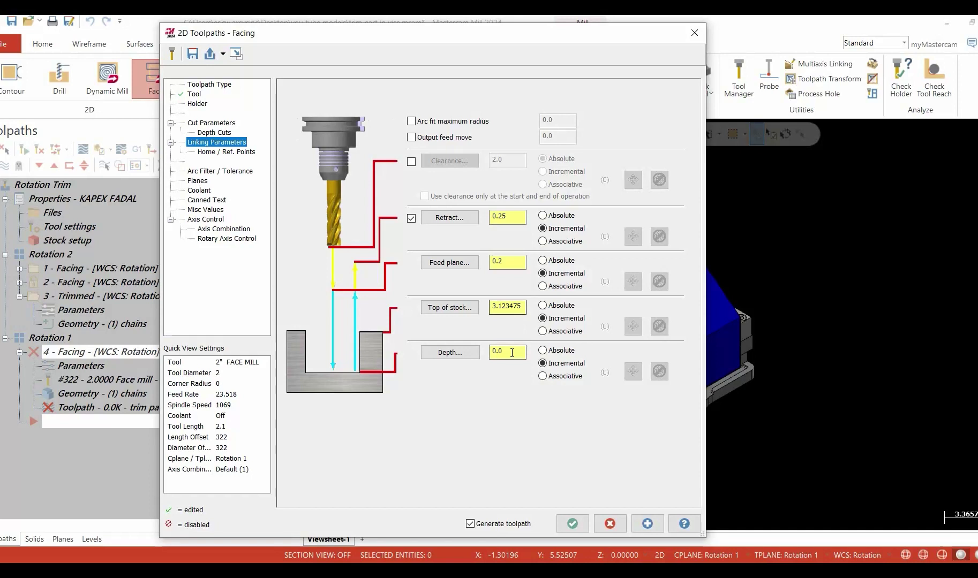
Step: Check the work and tool planes, then accept Facing operation 4 to generate its toolpath
{"action": "left_click", "coordinate": [203, 182]}
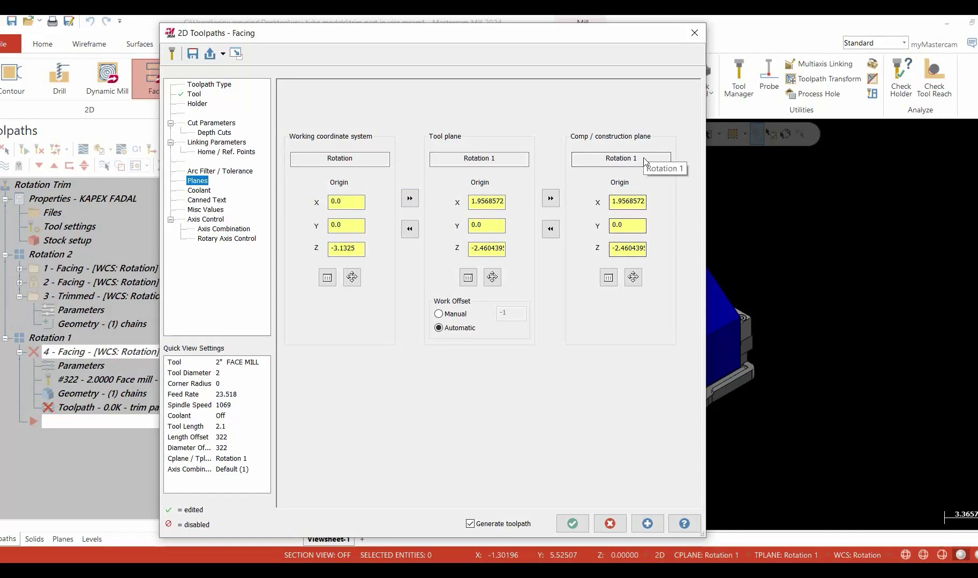
{"action": "left_click", "coordinate": [574, 524]}
{"action": "key", "text": "alt+2"}
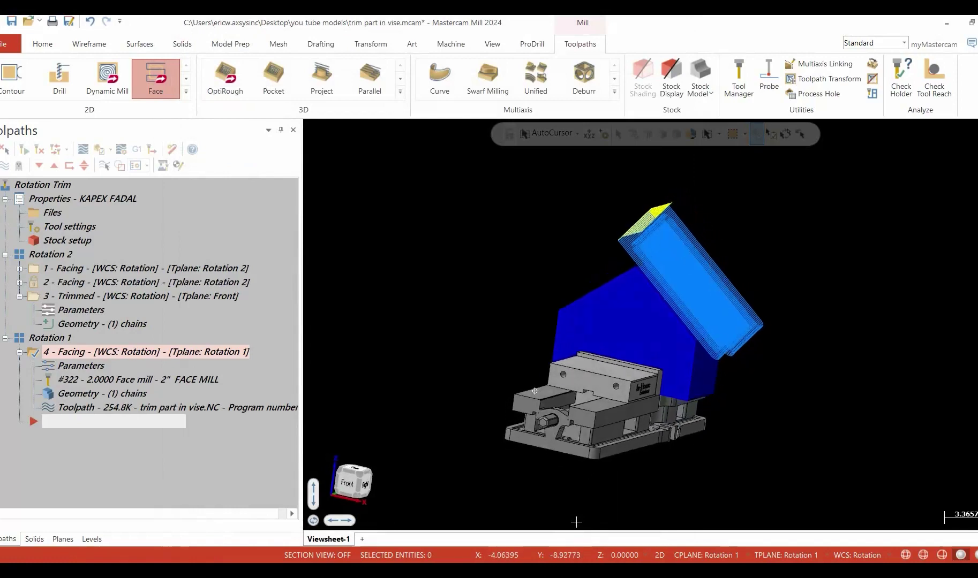
Step: From the Front view, backplot Facing operation 4 through to the end and close it
{"action": "right_click", "coordinate": [767, 247]}
{"action": "left_click", "coordinate": [809, 334]}
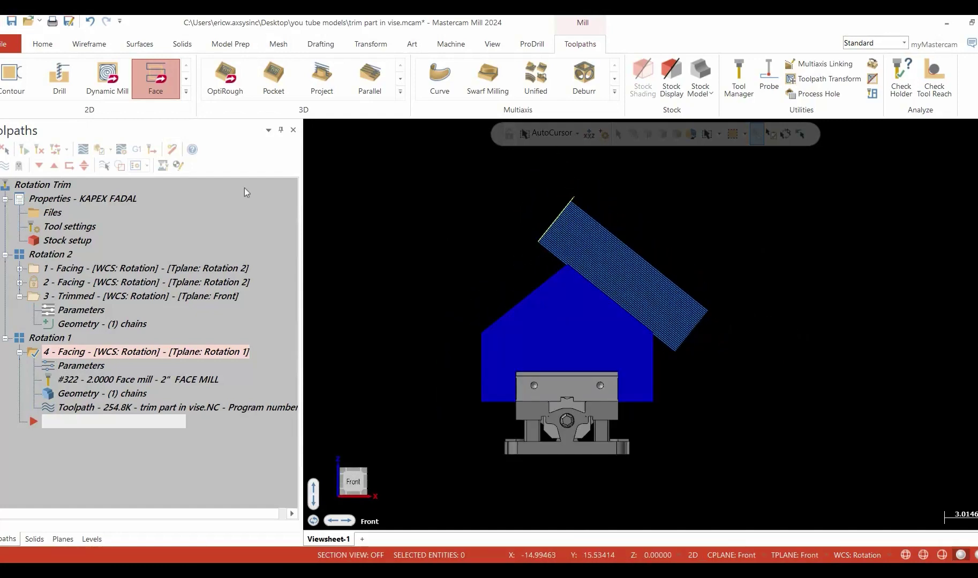
{"action": "left_click", "coordinate": [83, 150]}
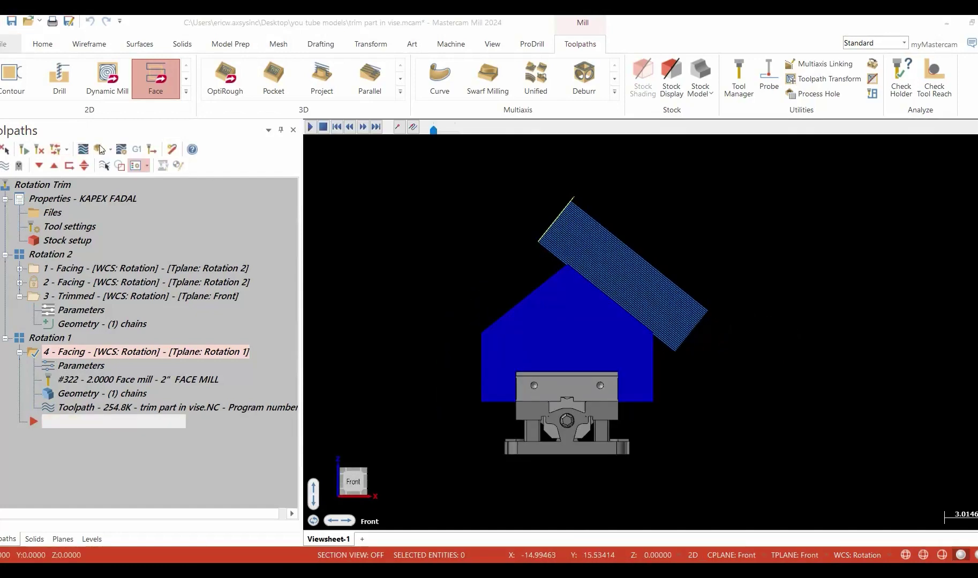
{"action": "left_click", "coordinate": [310, 128]}
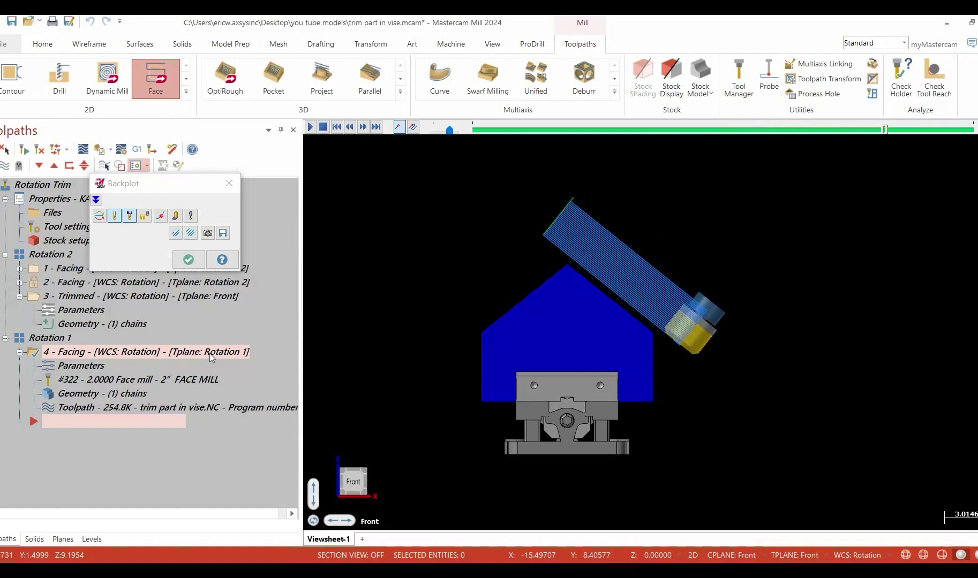
{"action": "left_click", "coordinate": [188, 261]}
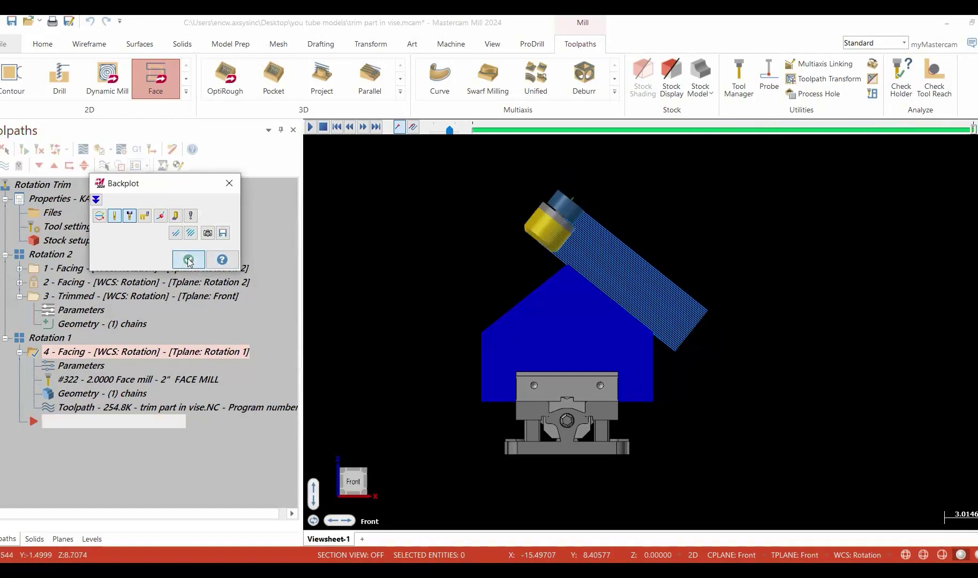
Step: Hide the facing passes and make level 3 Trim Geometry 1 visible
{"action": "left_click", "coordinate": [6, 167]}
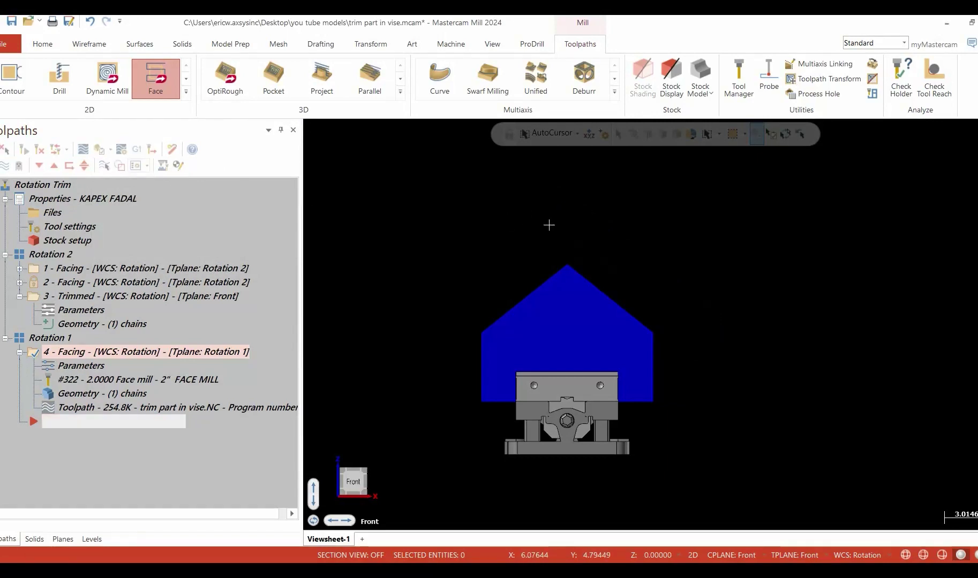
{"action": "left_click", "coordinate": [96, 539]}
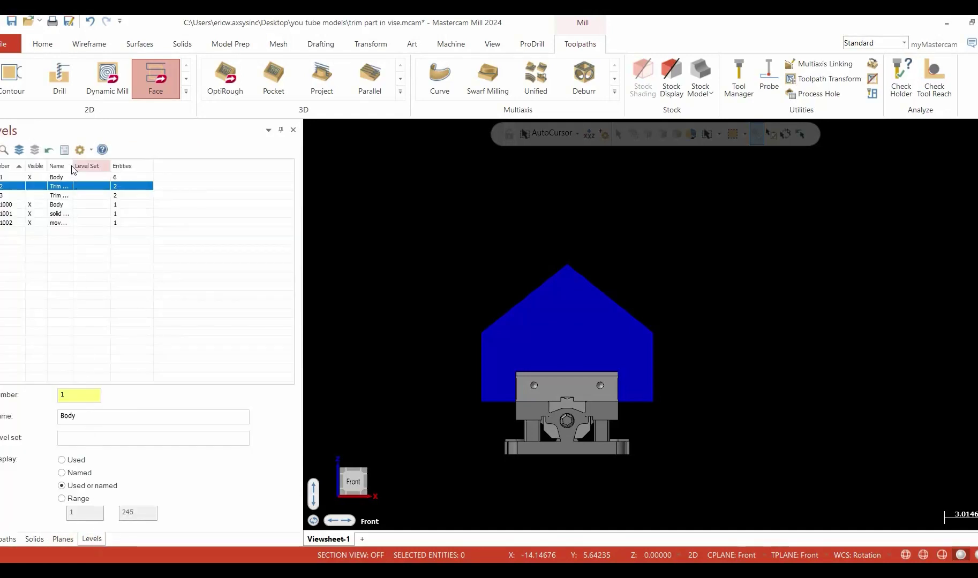
{"action": "left_click_drag", "start_coordinate": [71, 165], "coordinate": [110, 163]}
{"action": "left_click", "coordinate": [33, 195]}
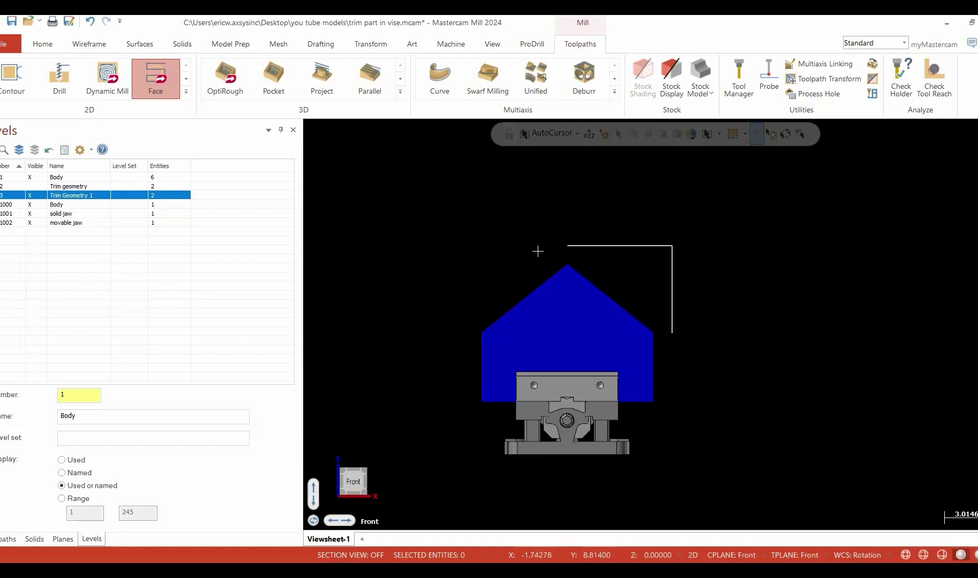
{"action": "left_click", "coordinate": [11, 539]}
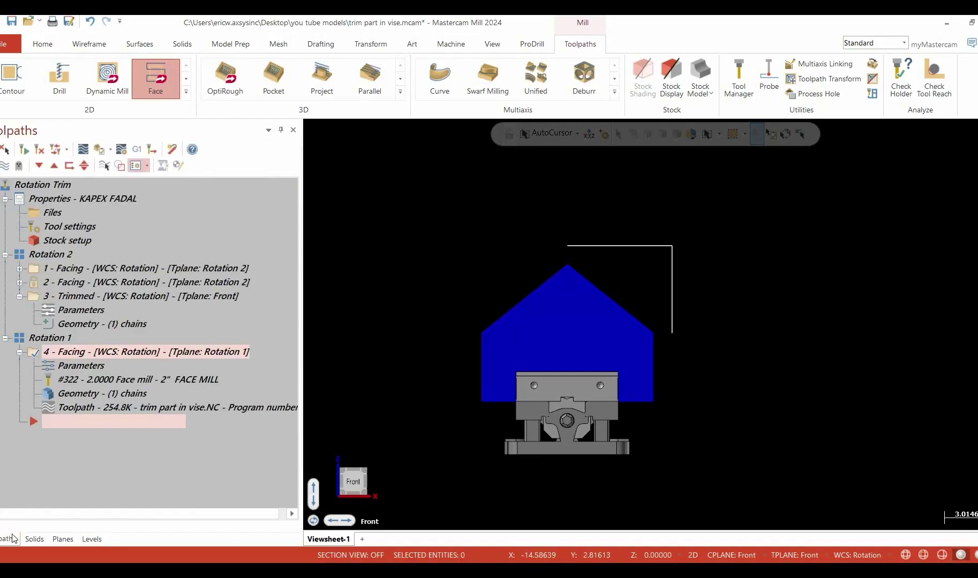
Step: Start a toolpath trim and chain the top and right boundary lines
{"action": "left_click", "coordinate": [873, 79]}
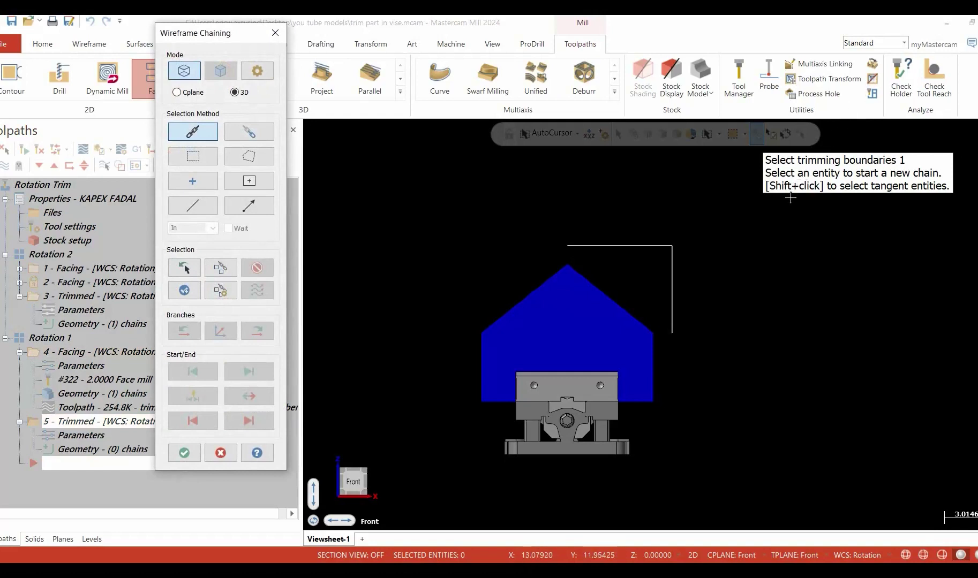
{"action": "left_click", "coordinate": [568, 246]}
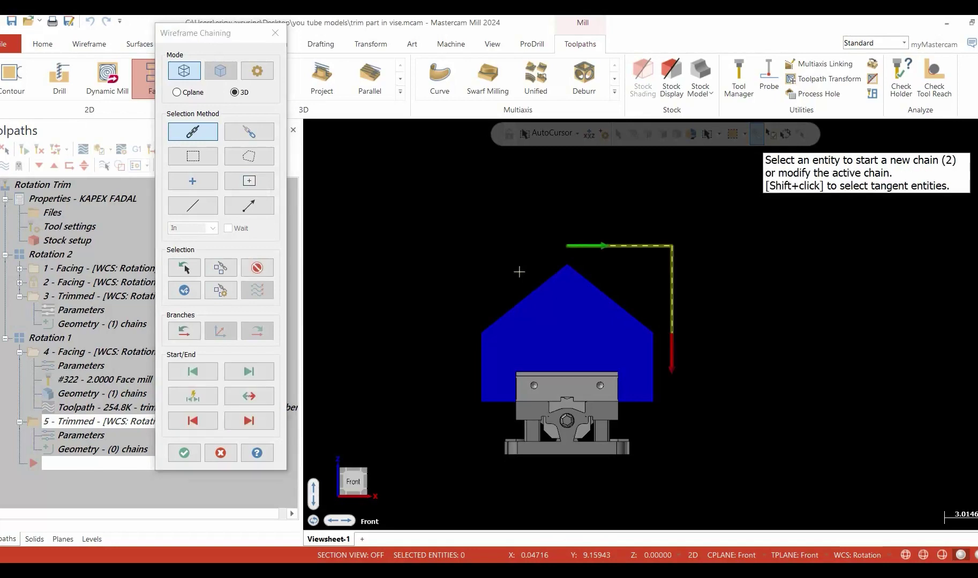
{"action": "left_click", "coordinate": [185, 454]}
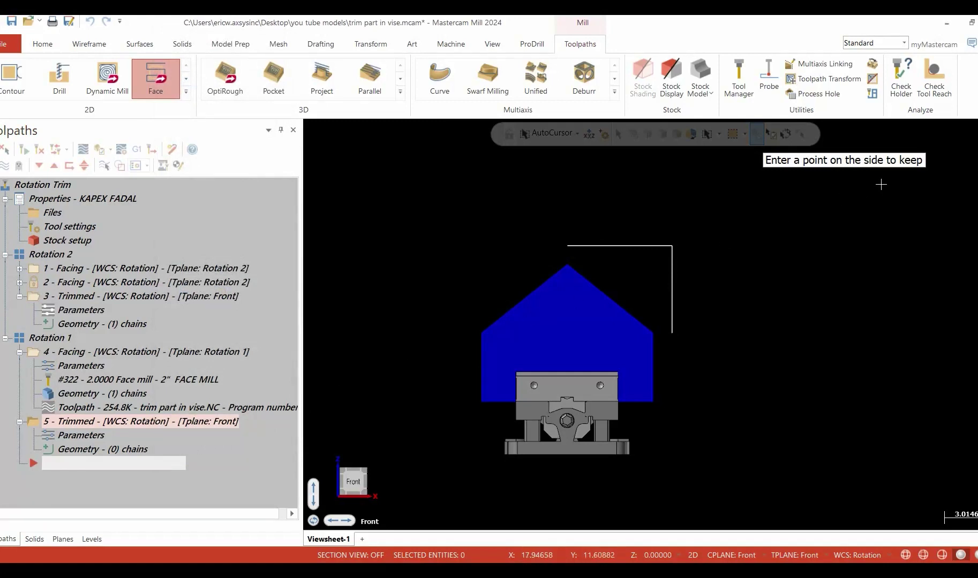
Step: Keep the picked side, trim Facing operation 4 with tool kept down, and regenerate
{"action": "left_click", "coordinate": [625, 277]}
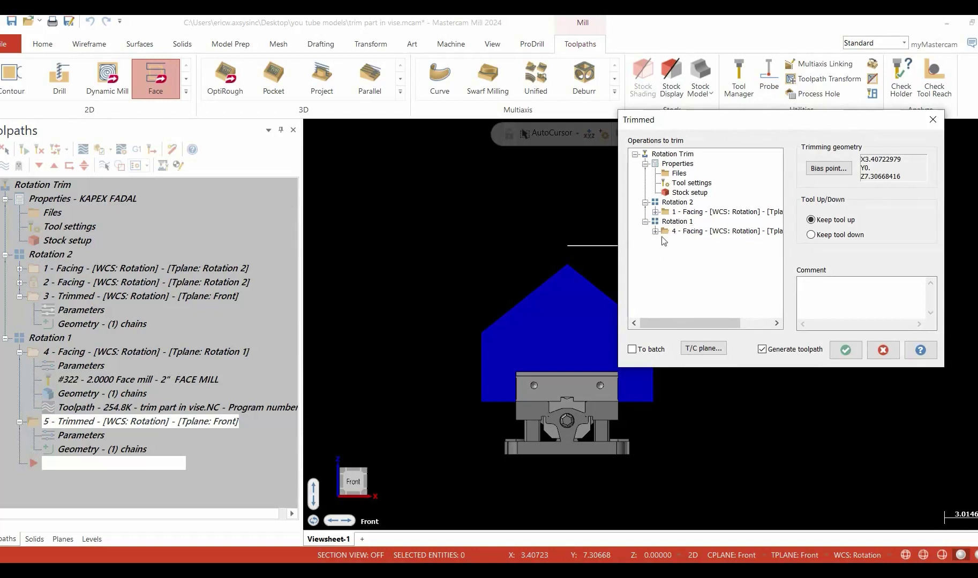
{"action": "left_click", "coordinate": [699, 235]}
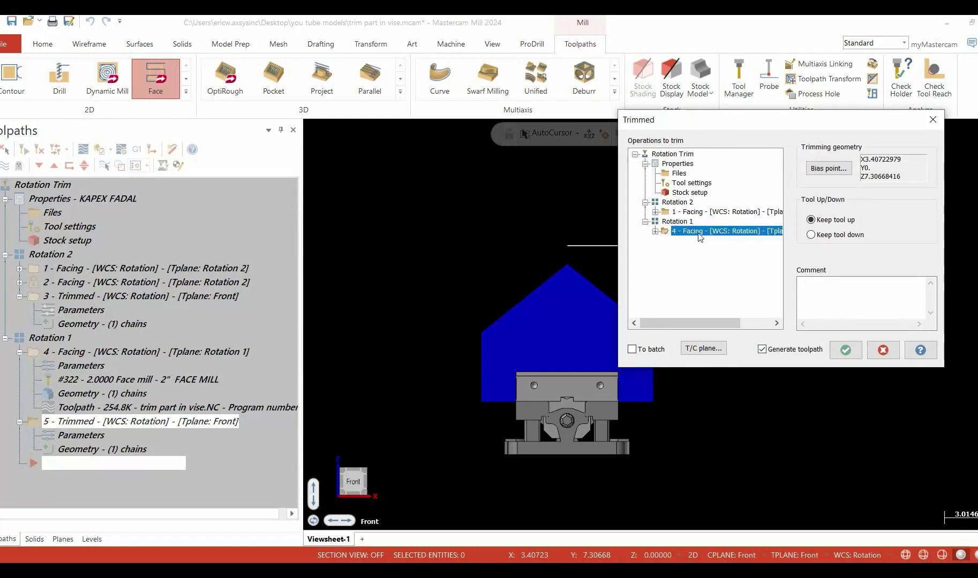
{"action": "left_click", "coordinate": [809, 235]}
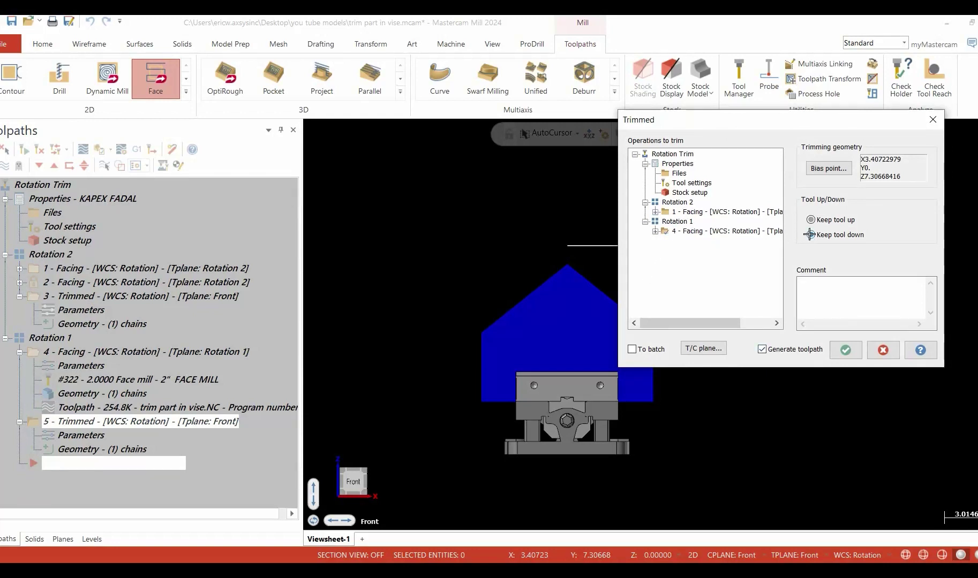
{"action": "left_click", "coordinate": [843, 351]}
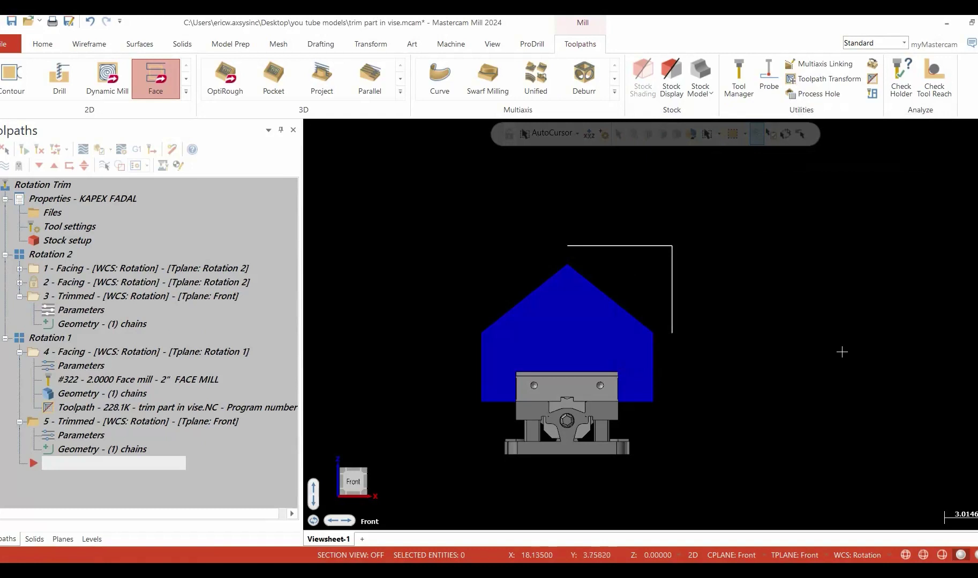
{"action": "left_click", "coordinate": [32, 354]}
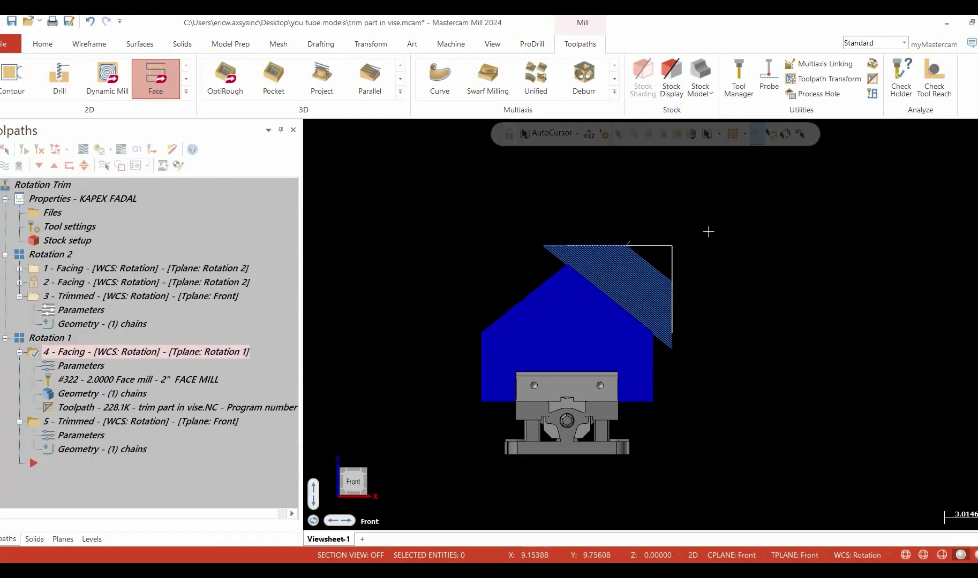
Step: In isometric view, backplot the trimmed facing operation 4 and play its passes through
{"action": "right_click", "coordinate": [743, 235]}
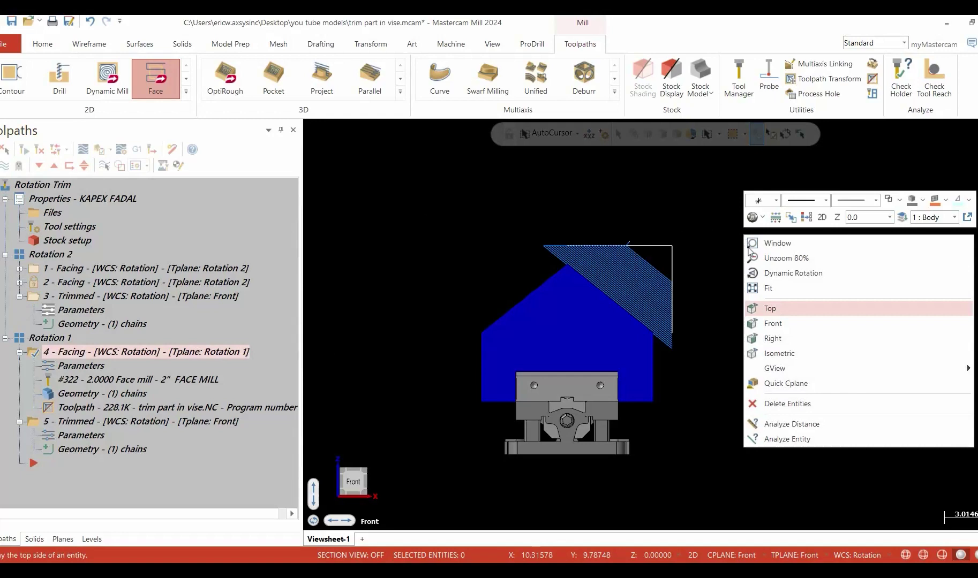
{"action": "left_click", "coordinate": [784, 351]}
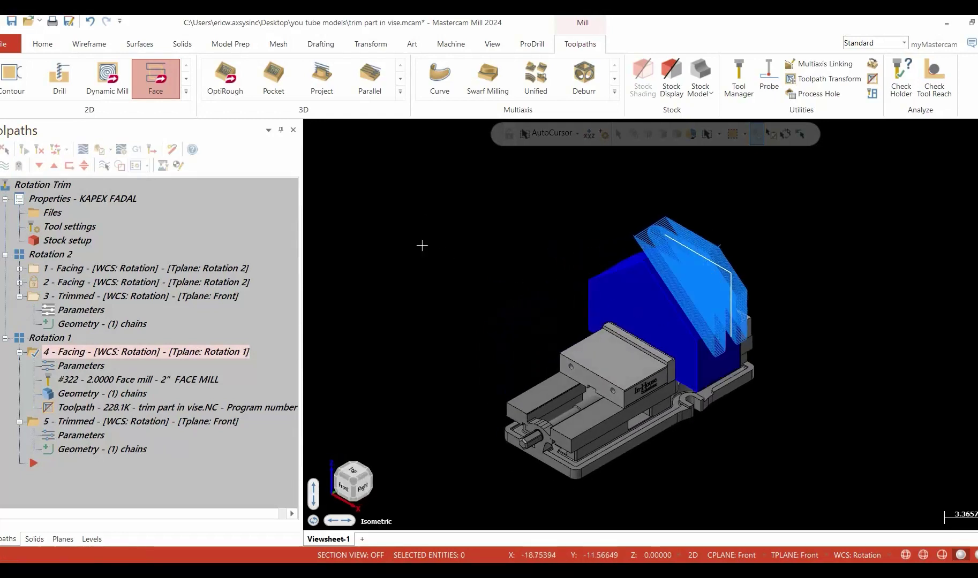
{"action": "right_click", "coordinate": [390, 236]}
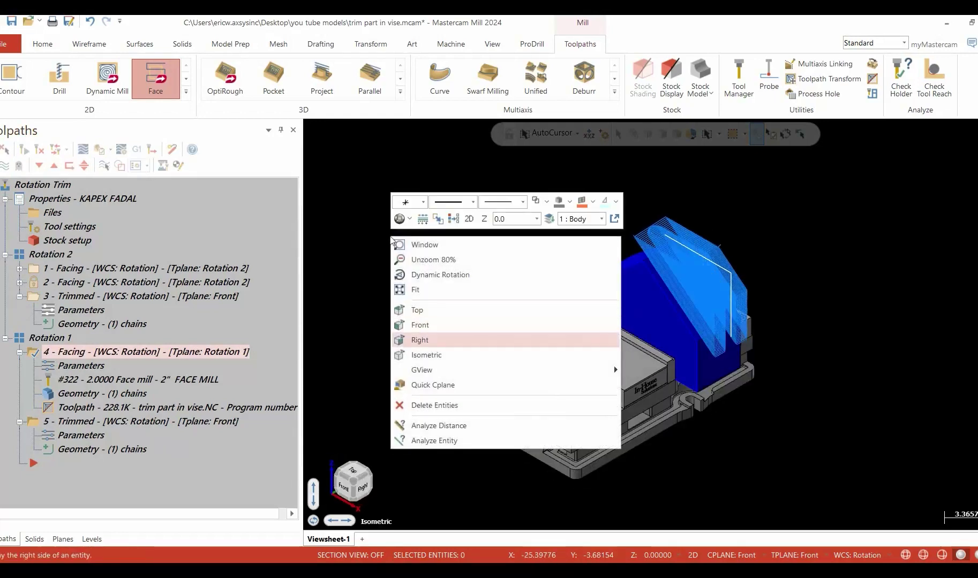
{"action": "left_click", "coordinate": [82, 148]}
{"action": "left_click", "coordinate": [309, 127]}
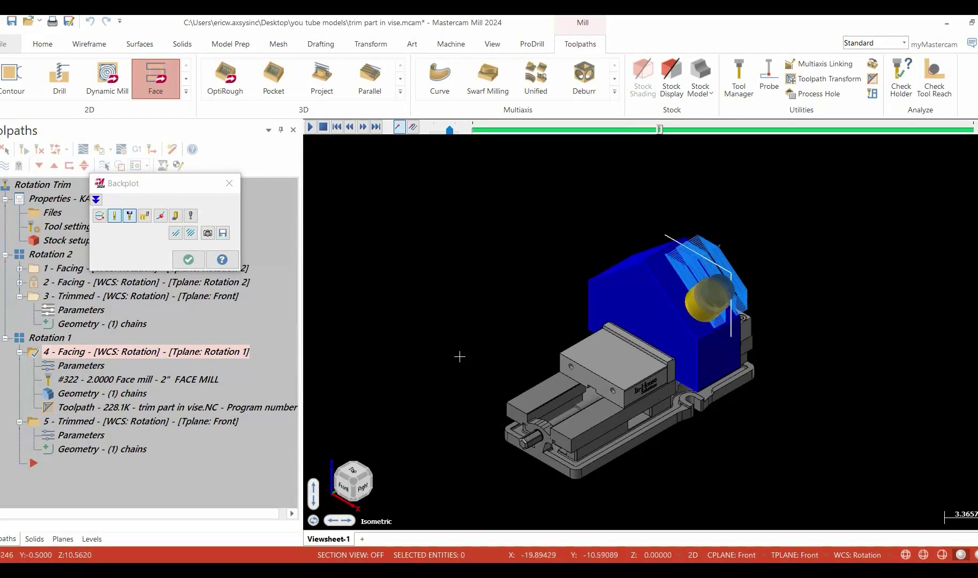
{"action": "left_click", "coordinate": [188, 260]}
Step: Switch to Front view and backplot the facing toolpath again to check its passes
{"action": "right_click", "coordinate": [464, 333]}
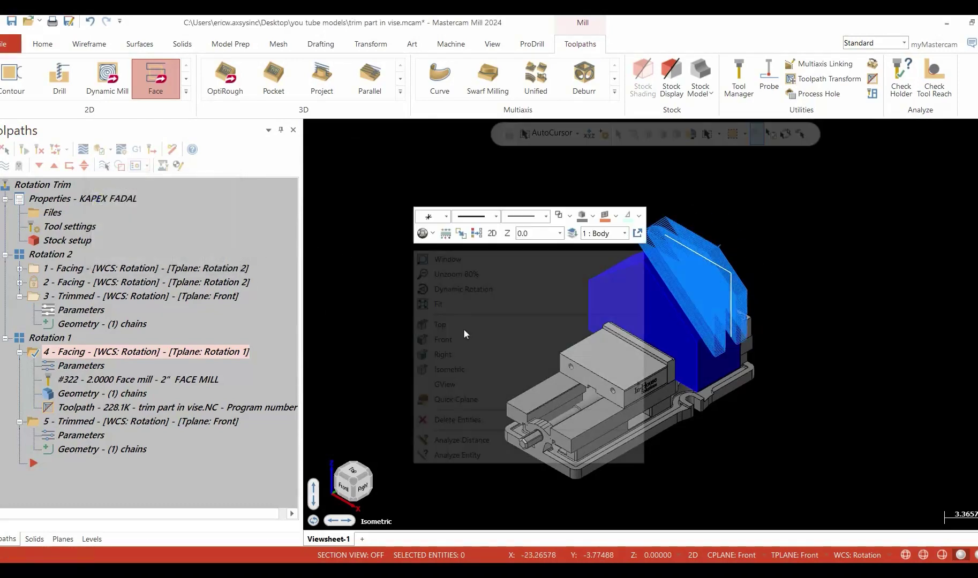
{"action": "left_click", "coordinate": [471, 340]}
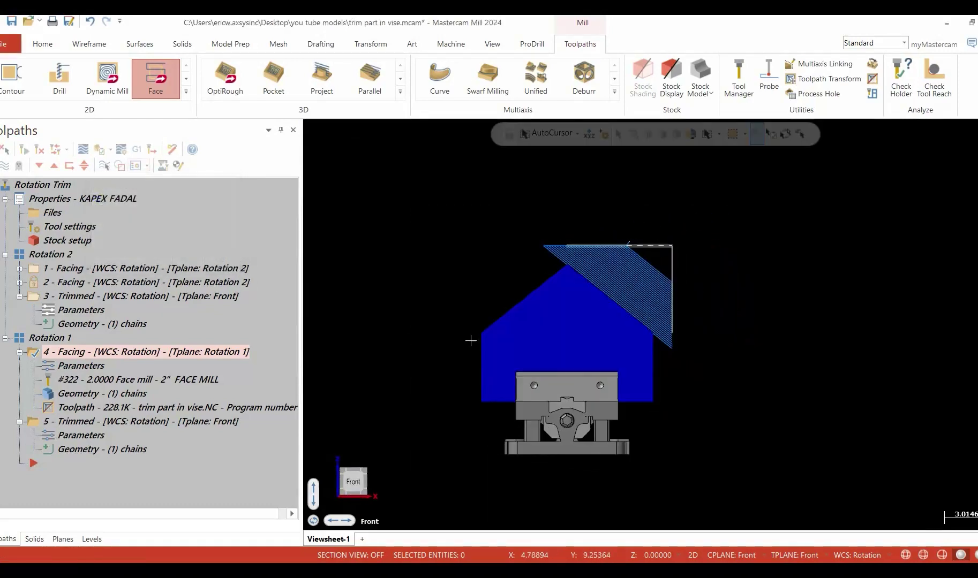
{"action": "left_click", "coordinate": [98, 150]}
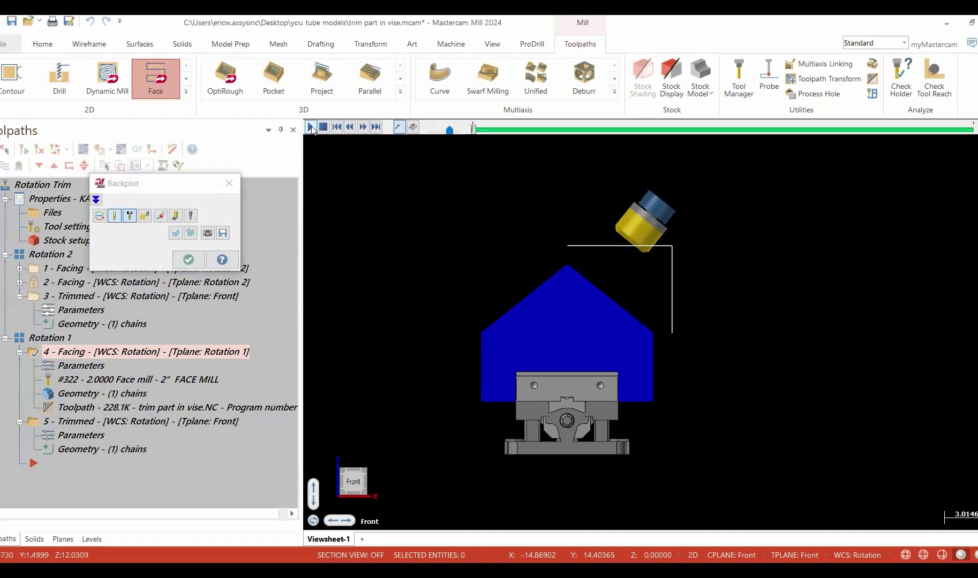
{"action": "left_click", "coordinate": [311, 127]}
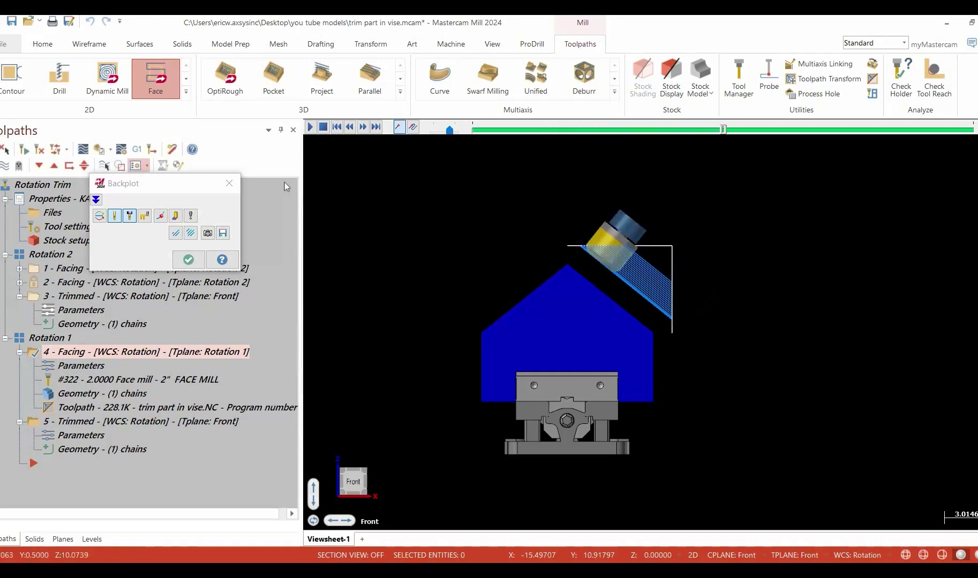
{"action": "left_click", "coordinate": [188, 259]}
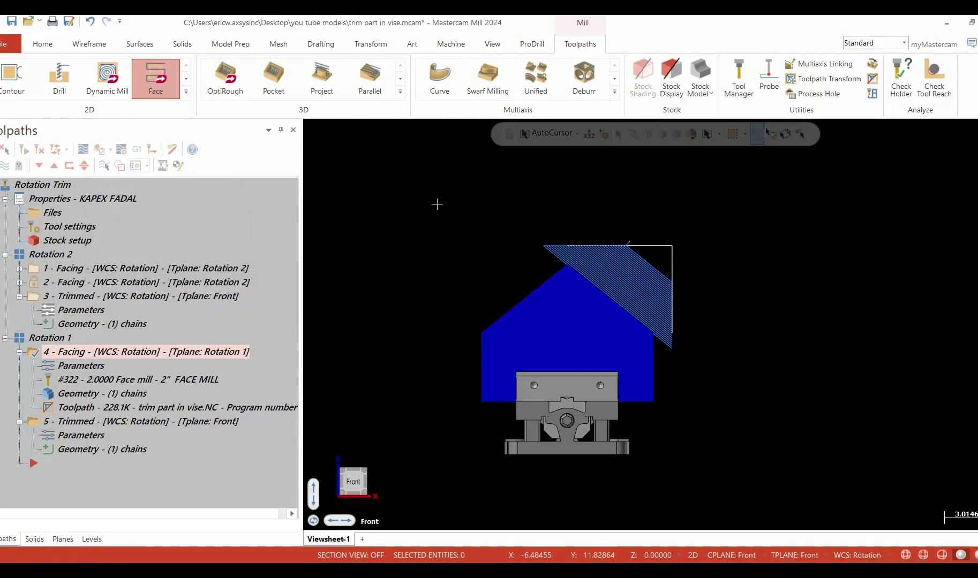
{"action": "right_click", "coordinate": [458, 199]}
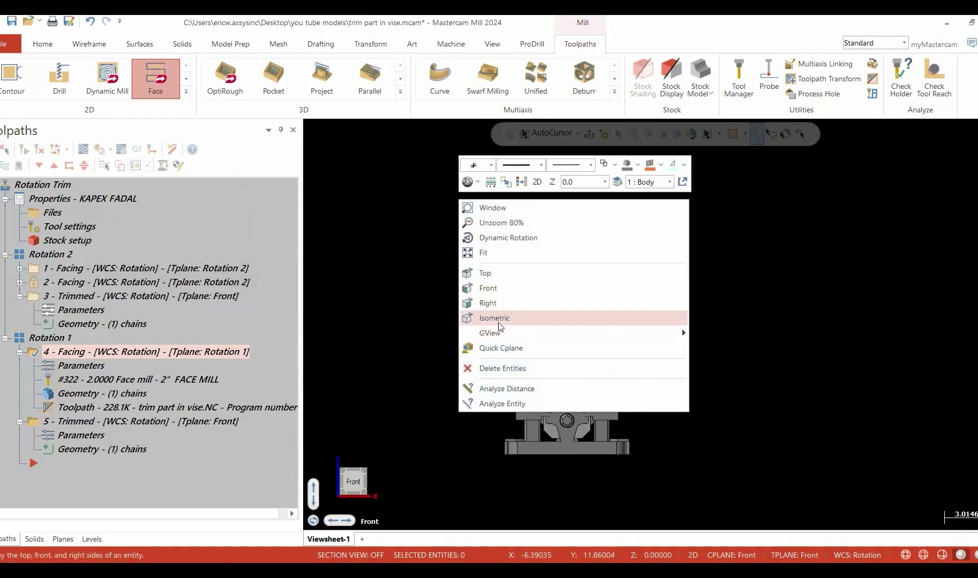
Step: In isometric view, run Facing operations 2 and 4 together in Mastercam Simulator, then close it
{"action": "left_click", "coordinate": [498, 322]}
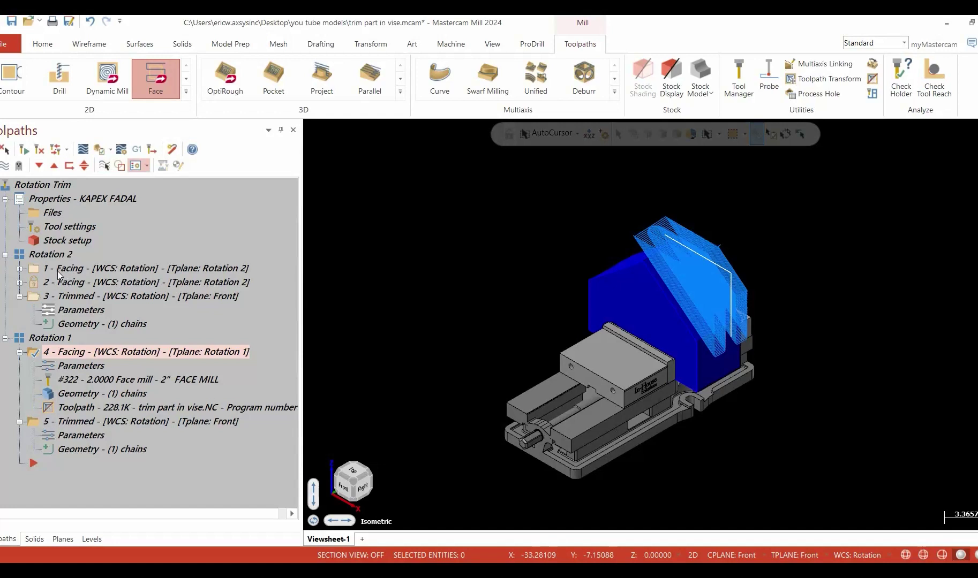
{"action": "left_click", "coordinate": [33, 288]}
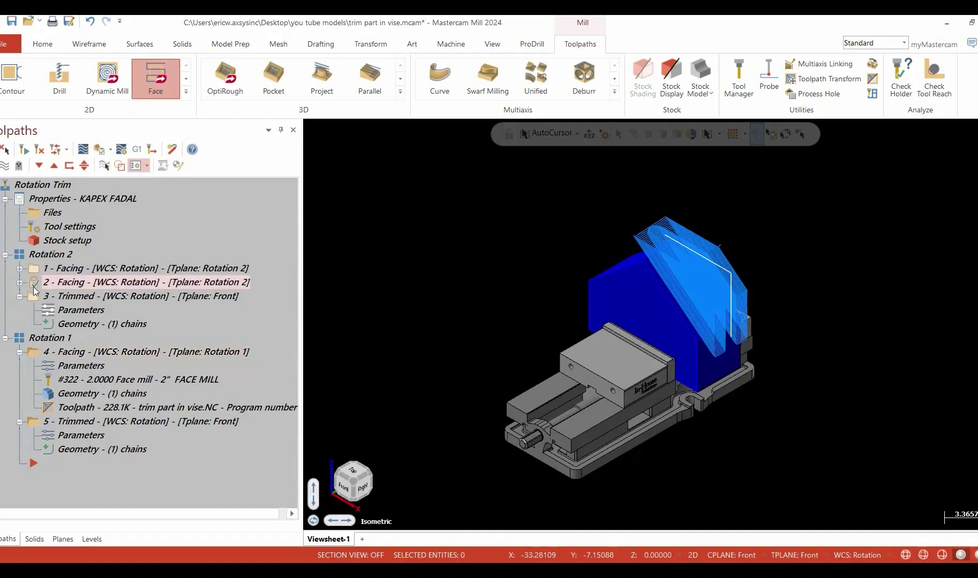
{"action": "left_click", "coordinate": [34, 354]}
{"action": "left_click", "coordinate": [99, 152]}
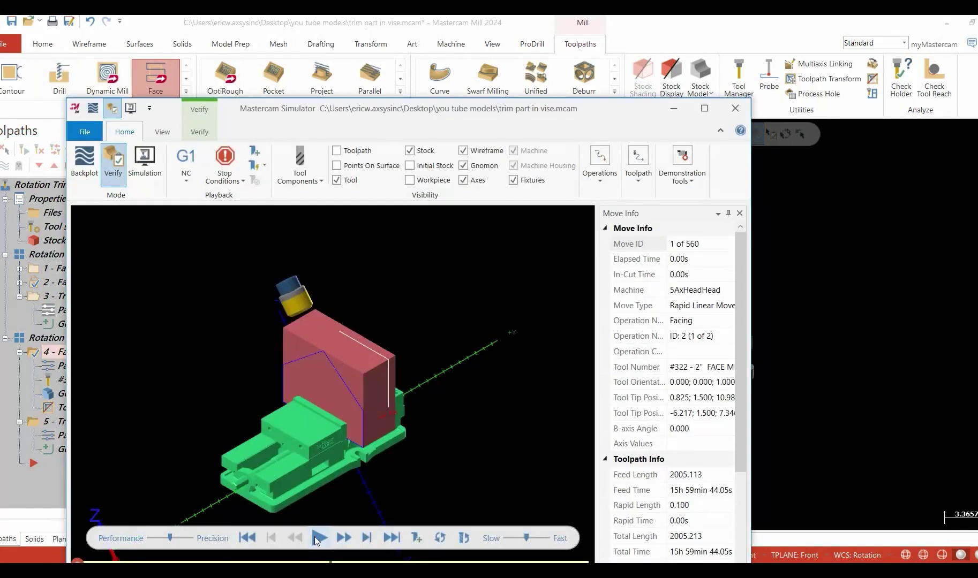
{"action": "left_click", "coordinate": [314, 538]}
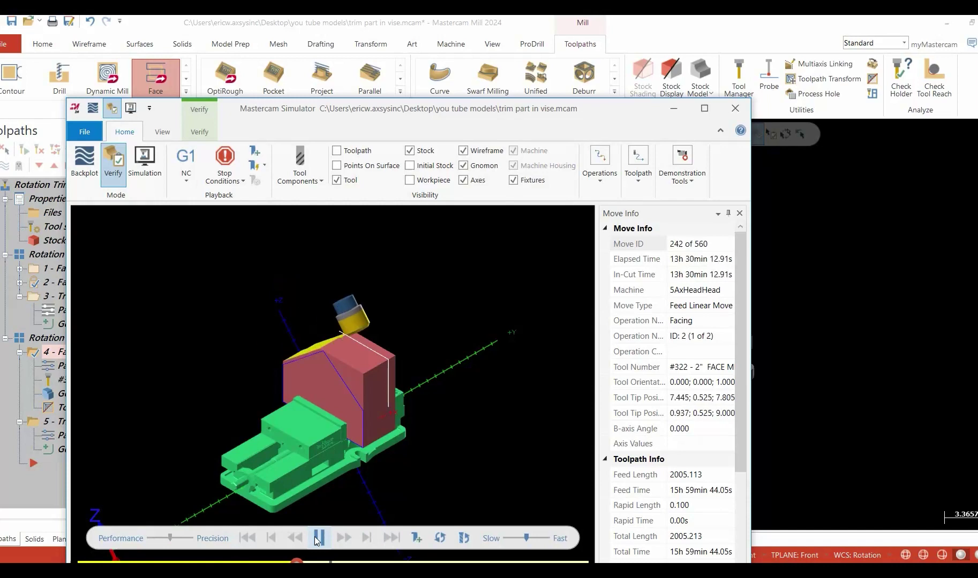
{"action": "left_click", "coordinate": [734, 111]}
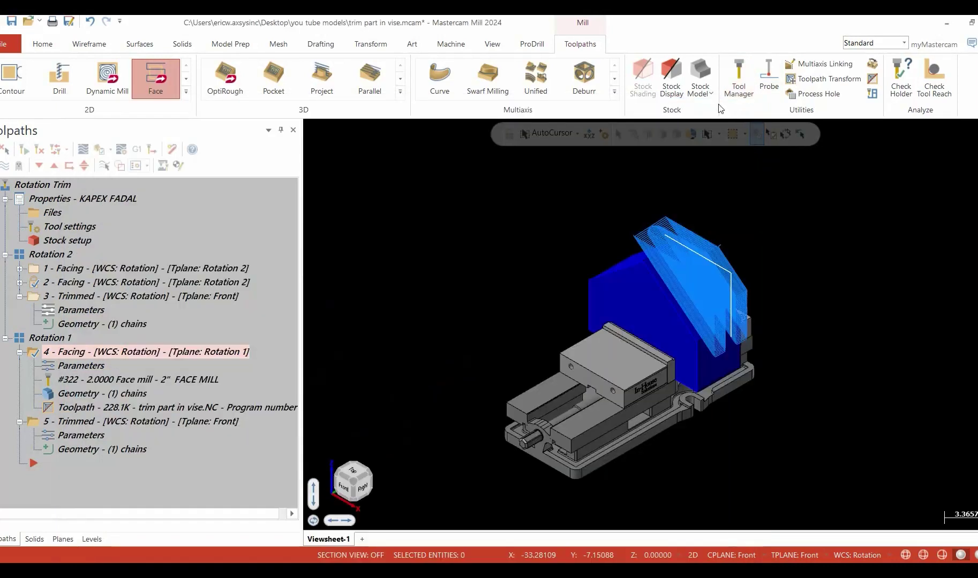